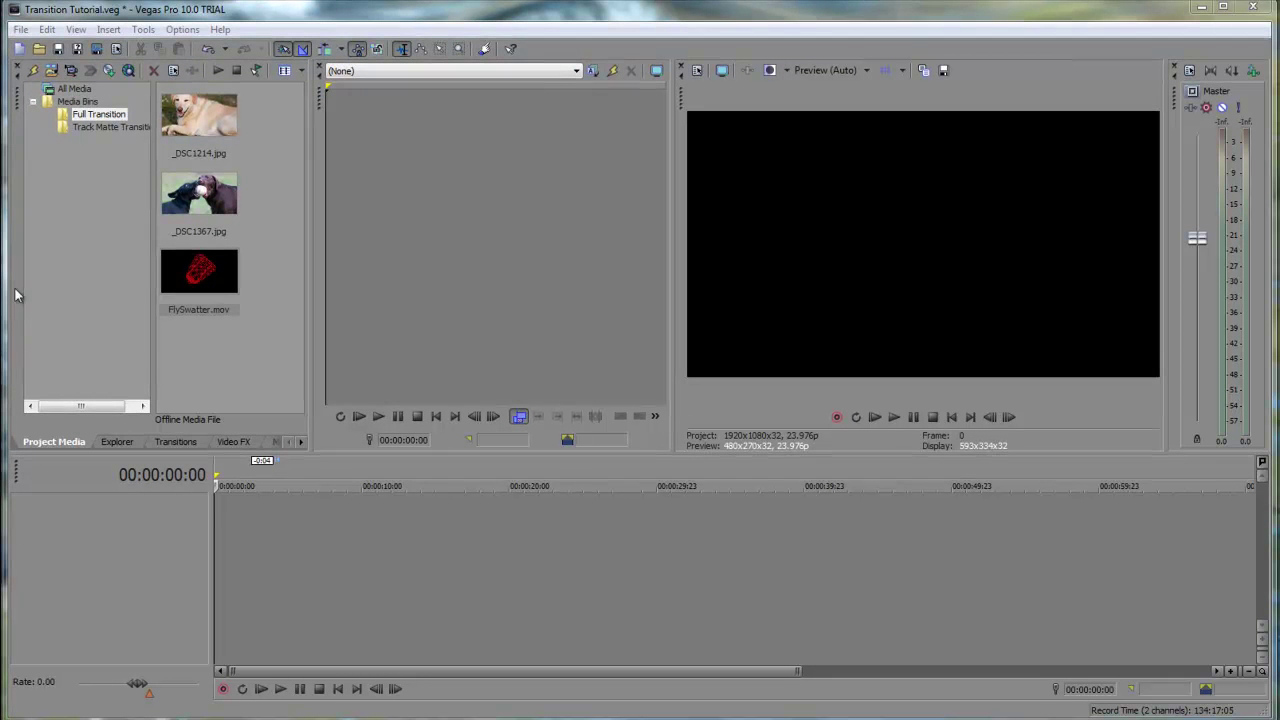
Step: Place _DSC1214.jpg at the start of the timeline with _DSC1367.jpg directly after it on the same track
left_click_drag(182, 118, 212, 515)
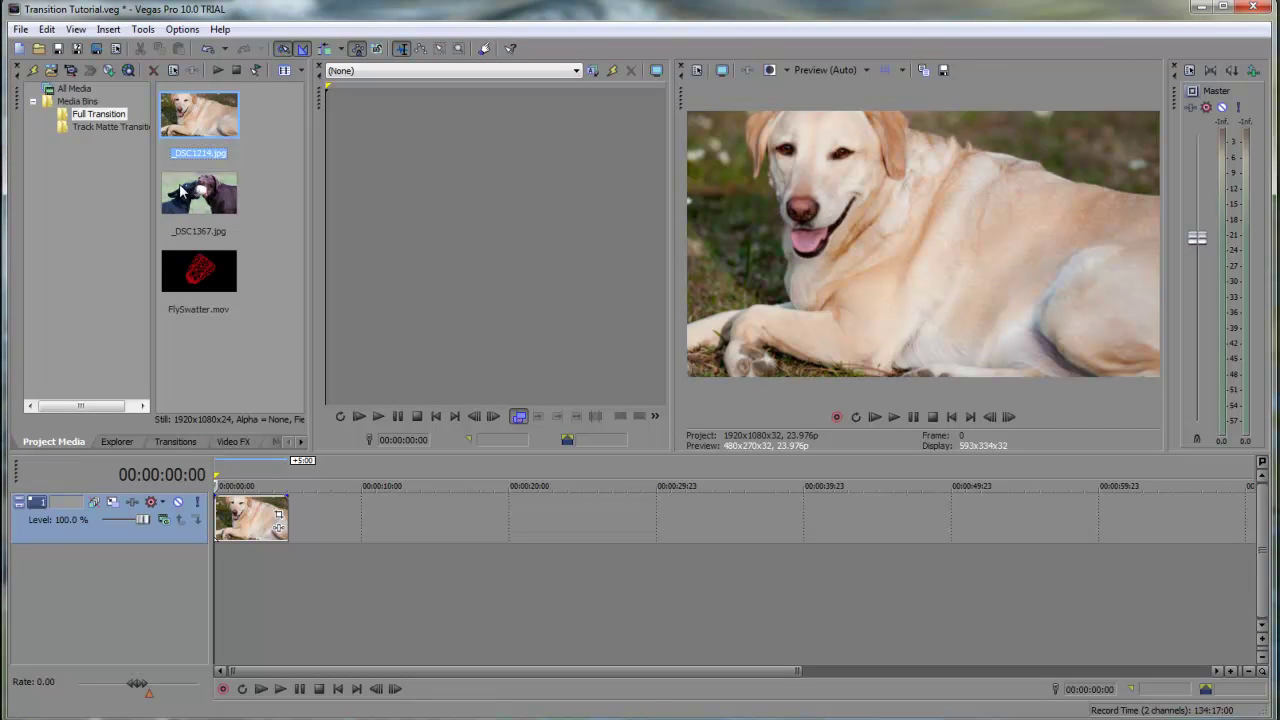
left_click_drag(182, 193, 302, 518)
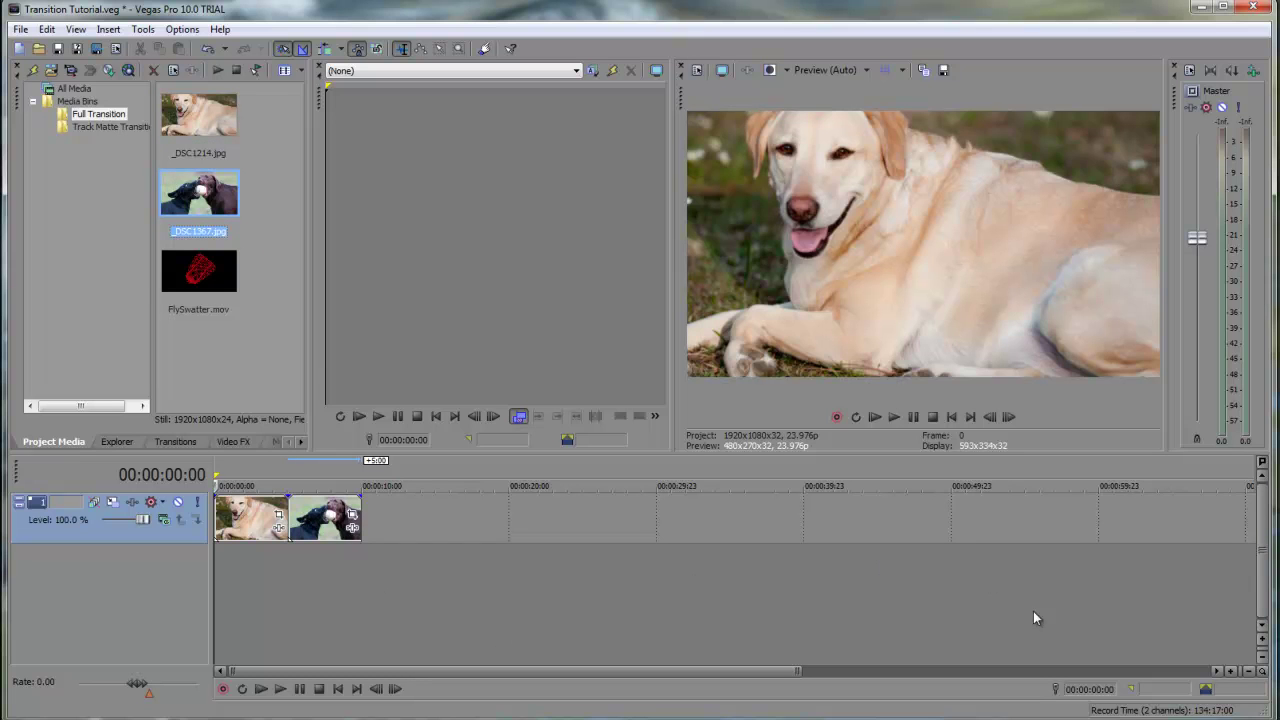
left_click(1231, 673)
left_click(1231, 673)
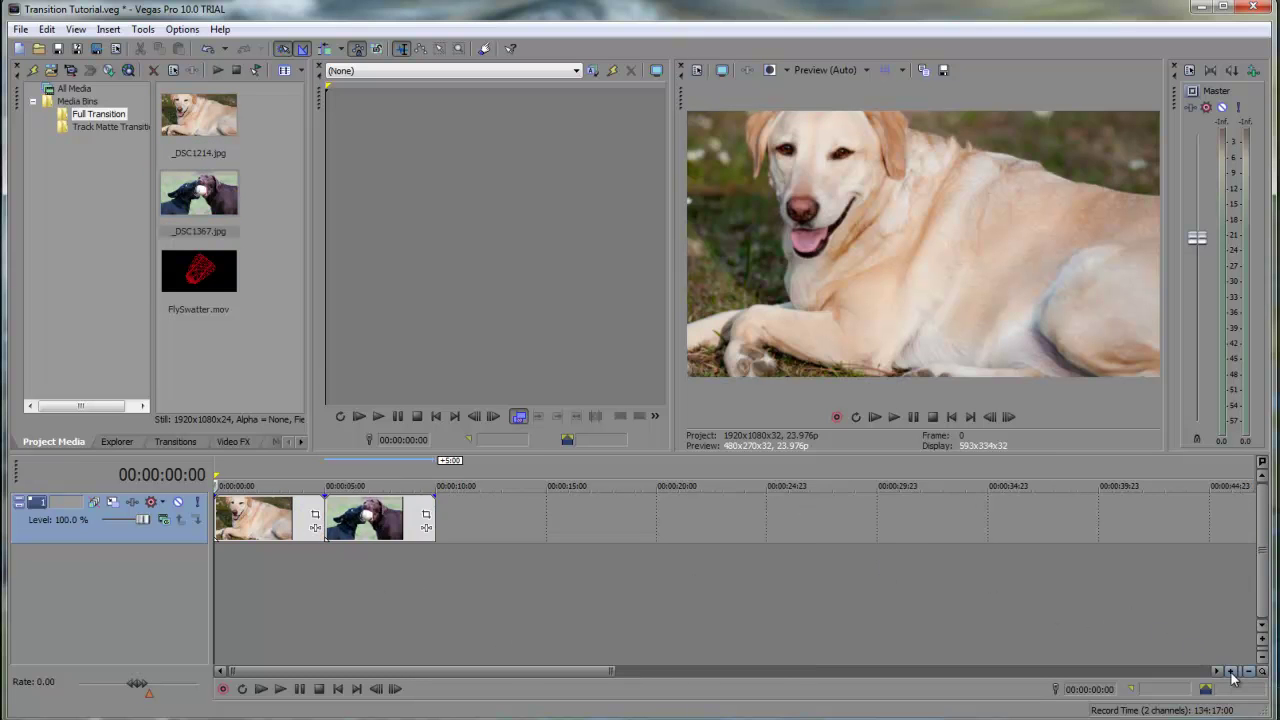
left_click(1231, 673)
left_click(1231, 673)
left_click(1231, 673)
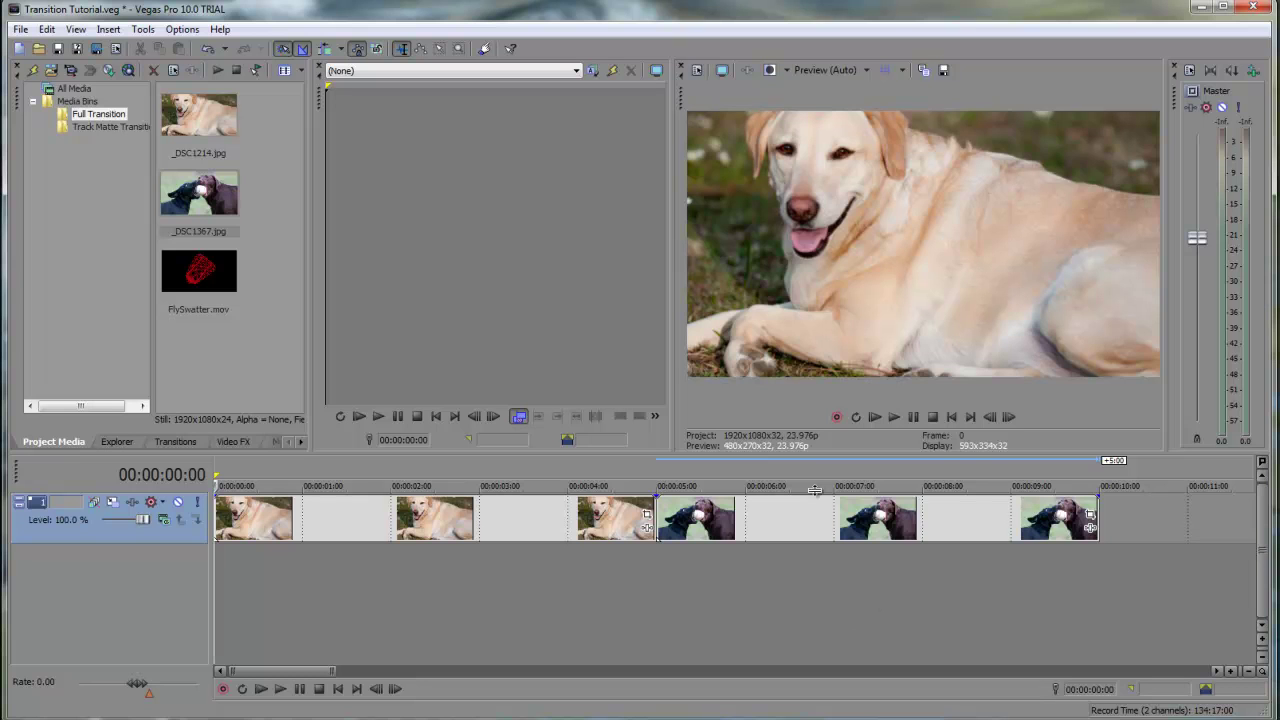
Step: Set the alpha channel of FlySwatter.mov to Straight (unmatted) in its media properties
right_click(180, 270)
left_click(284, 682)
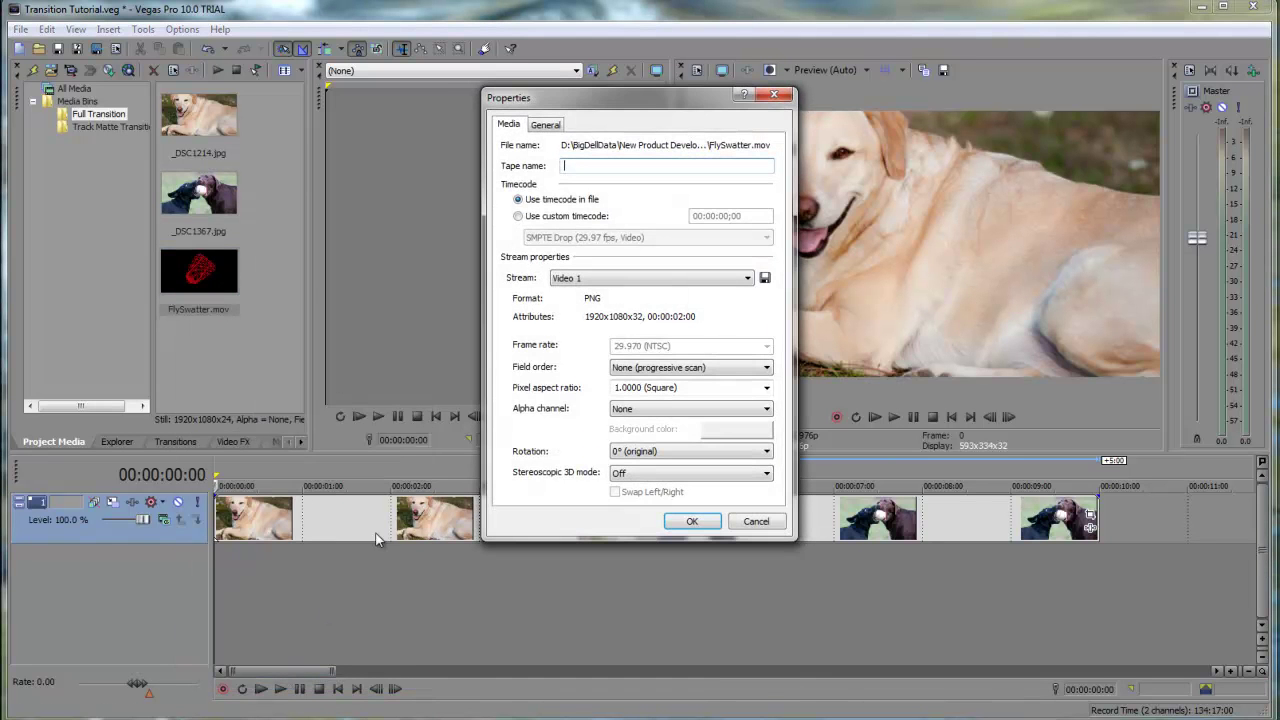
left_click(690, 411)
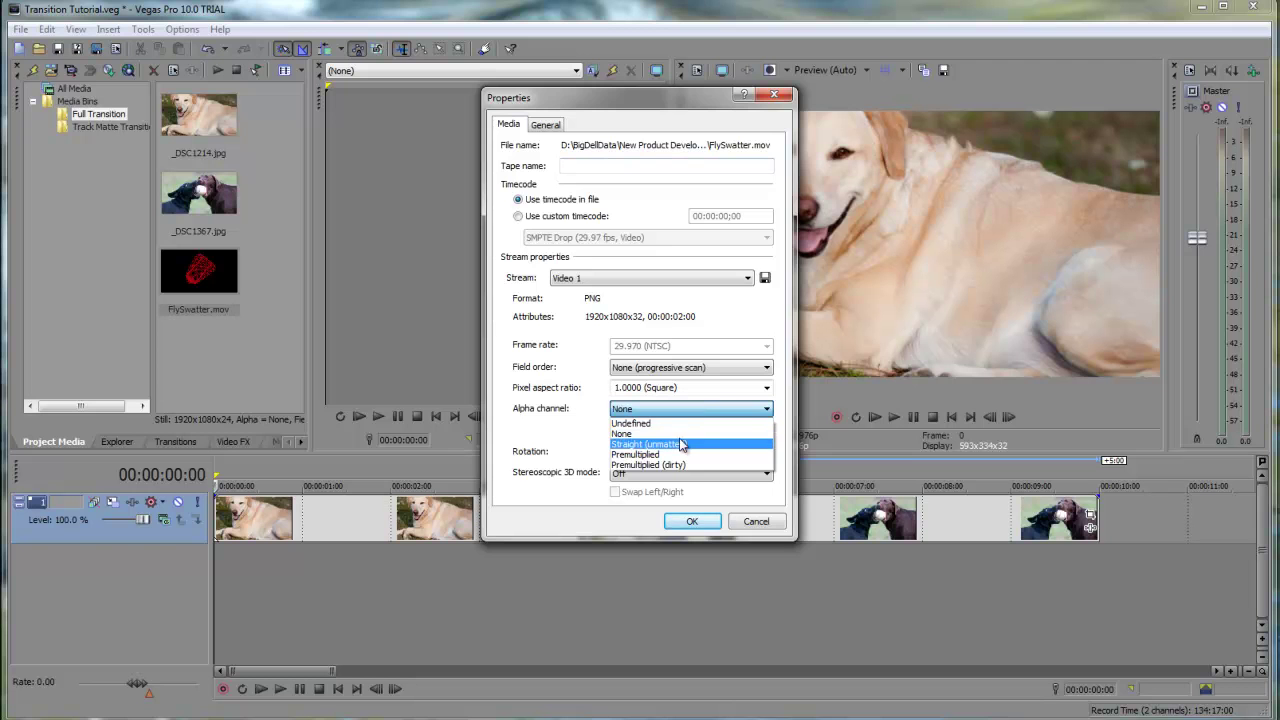
left_click(681, 444)
left_click(691, 521)
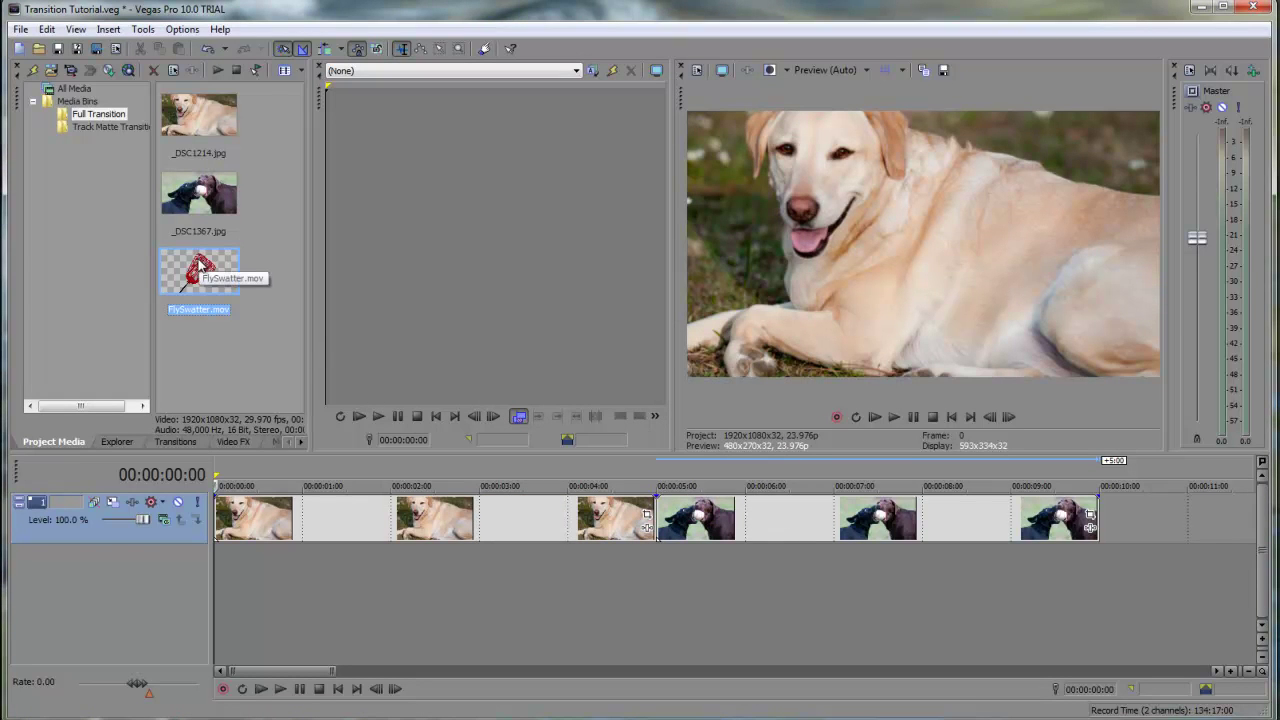
Step: Place FlySwatter.mov on a new track above the photos, spanning the cut between them, and preview the transition up to the cut
left_click_drag(198, 272, 599, 470)
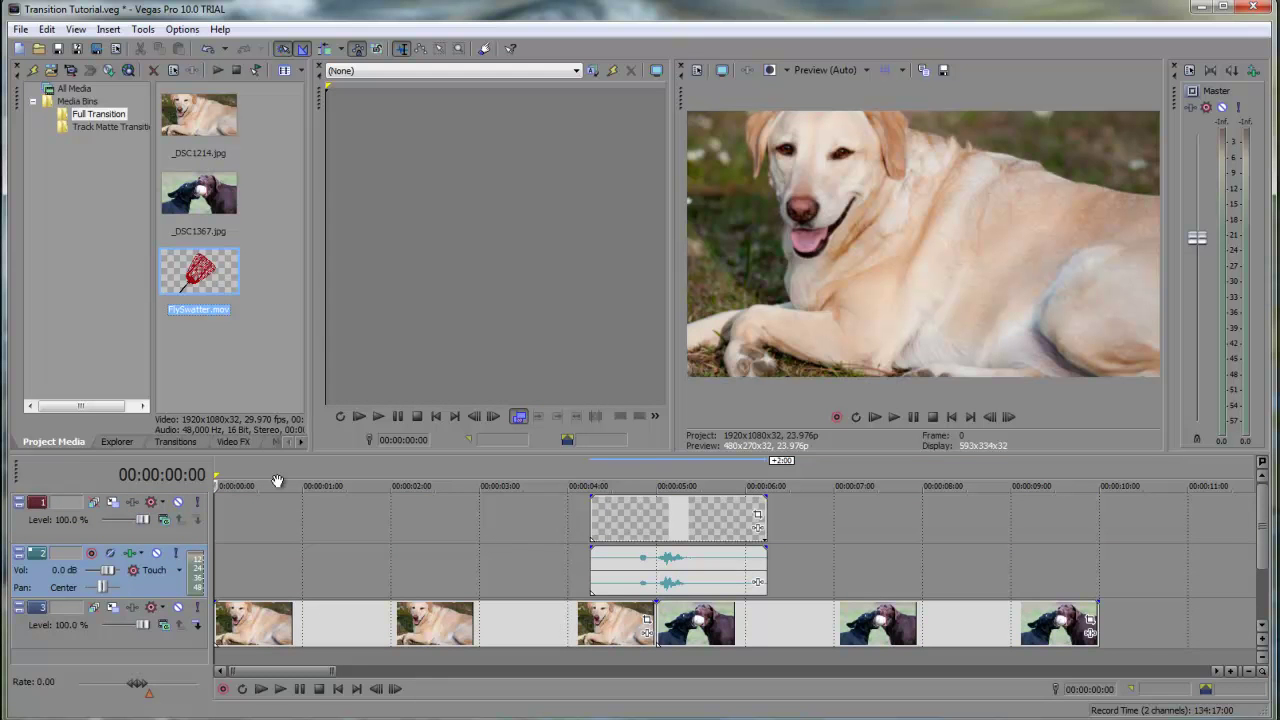
left_click(219, 487)
key("space")
left_click(572, 486)
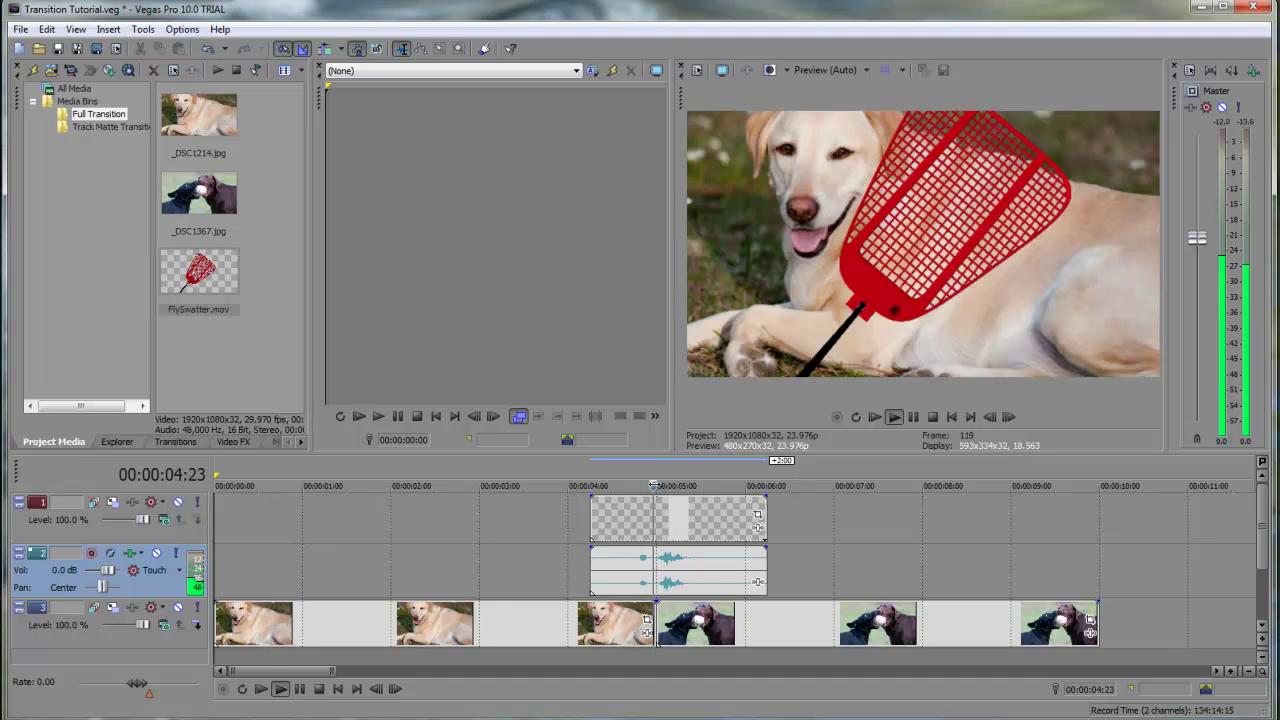
key("space")
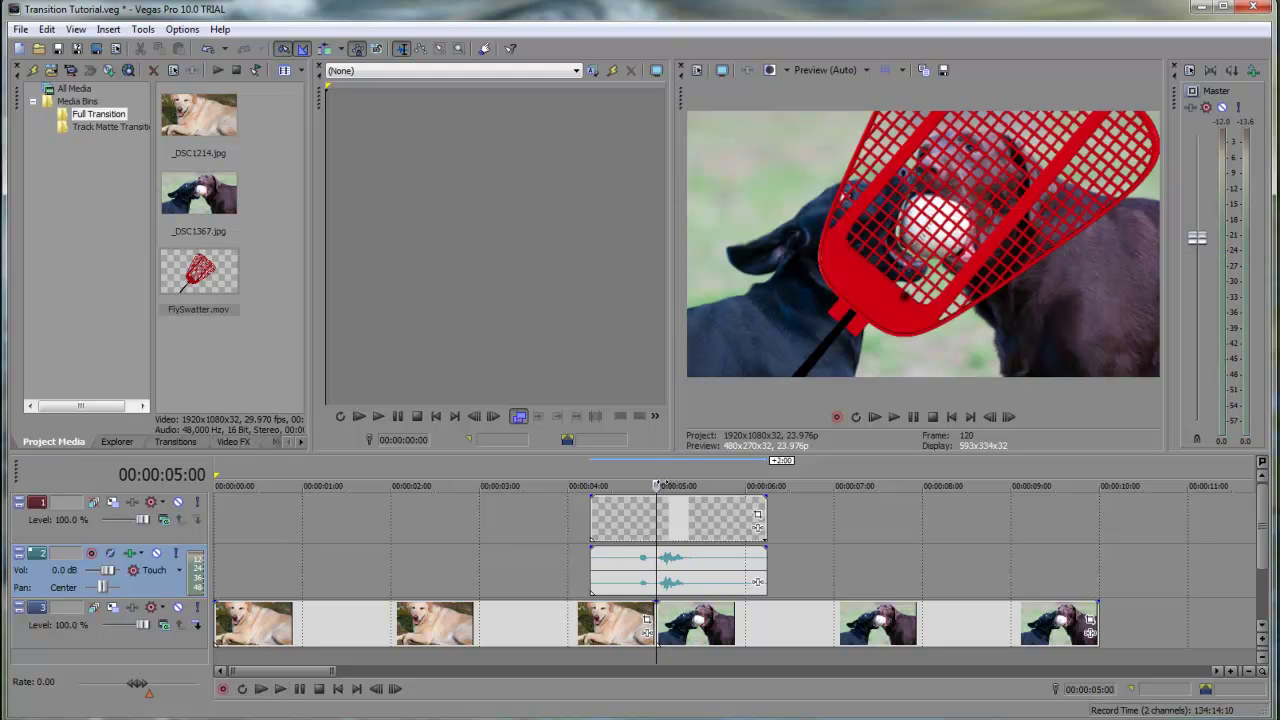
Step: Shift the fly swatter clip about 2 frames earlier so it fills the frame at the cut, and play back the transition
left_click(722, 530)
left_click_drag(722, 530, 715, 530)
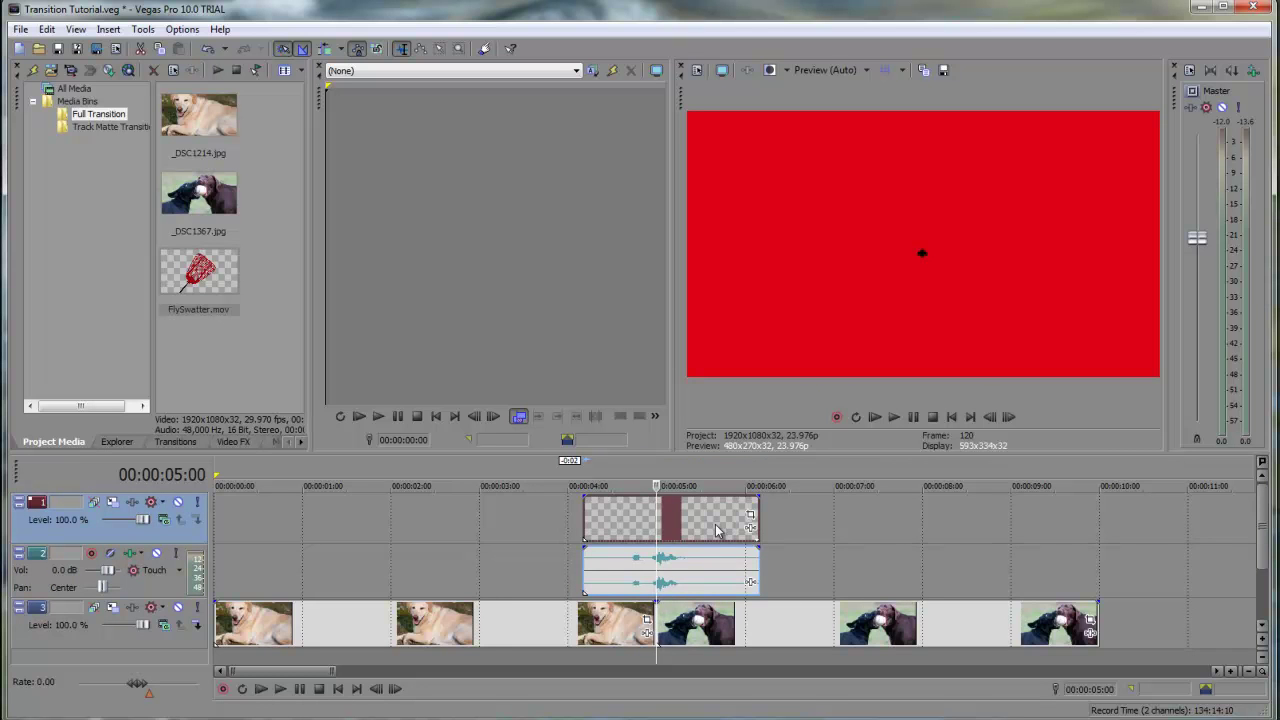
left_click(415, 474)
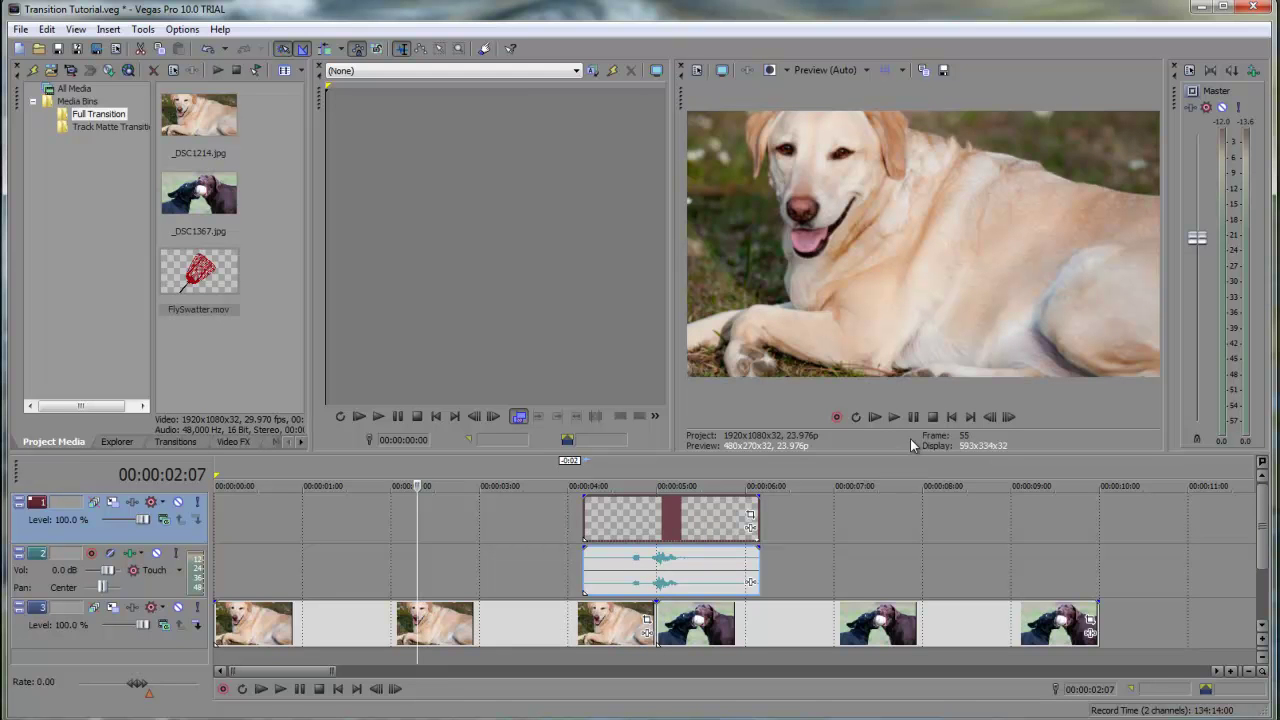
left_click(892, 417)
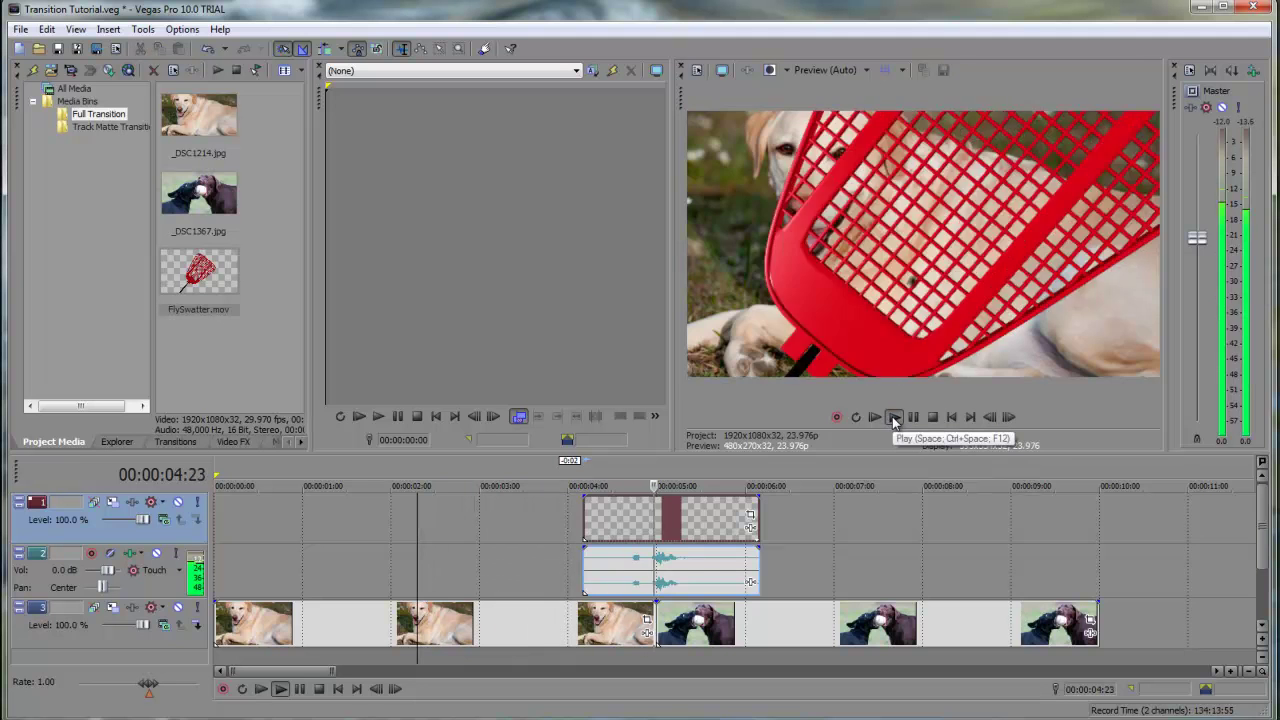
left_click(929, 420)
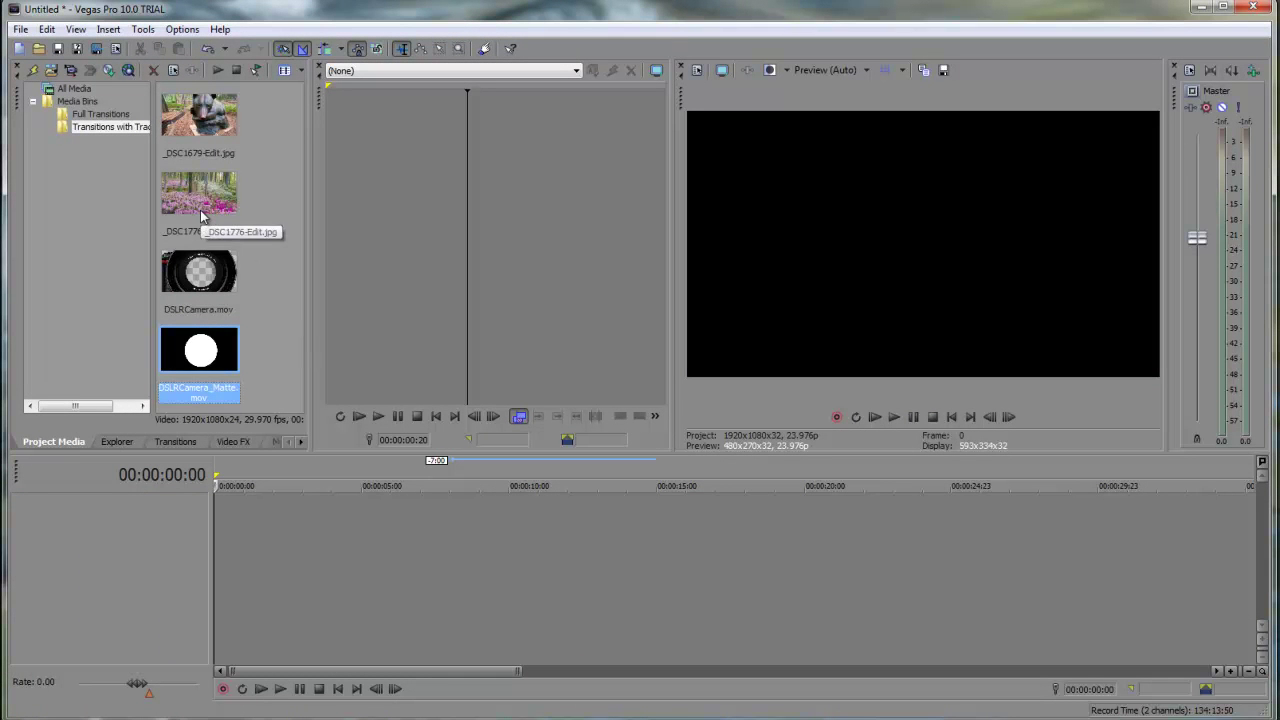
Step: Place _DSC1776-Edit.jpg at the timeline start and _DSC1679-Edit.jpg on a track above overlapping its end, with an empty video track between them
left_click_drag(199, 196, 226, 538)
left_click_drag(201, 130, 302, 488)
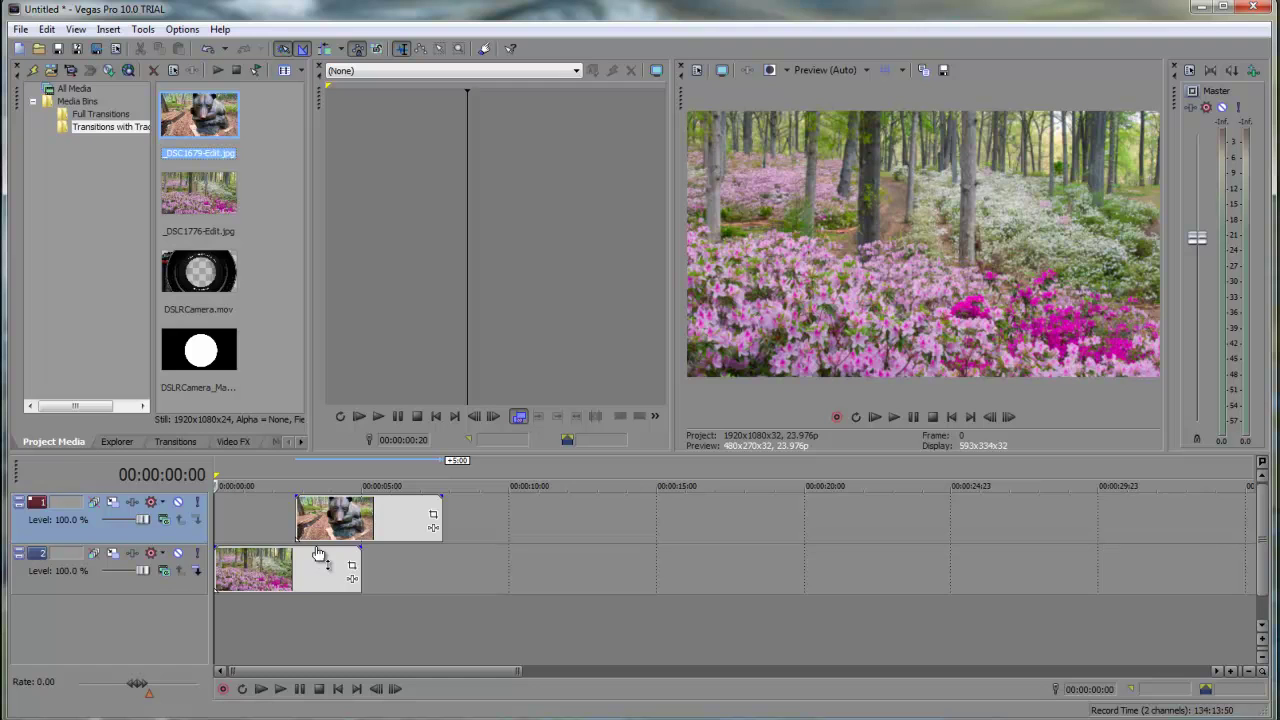
right_click(42, 571)
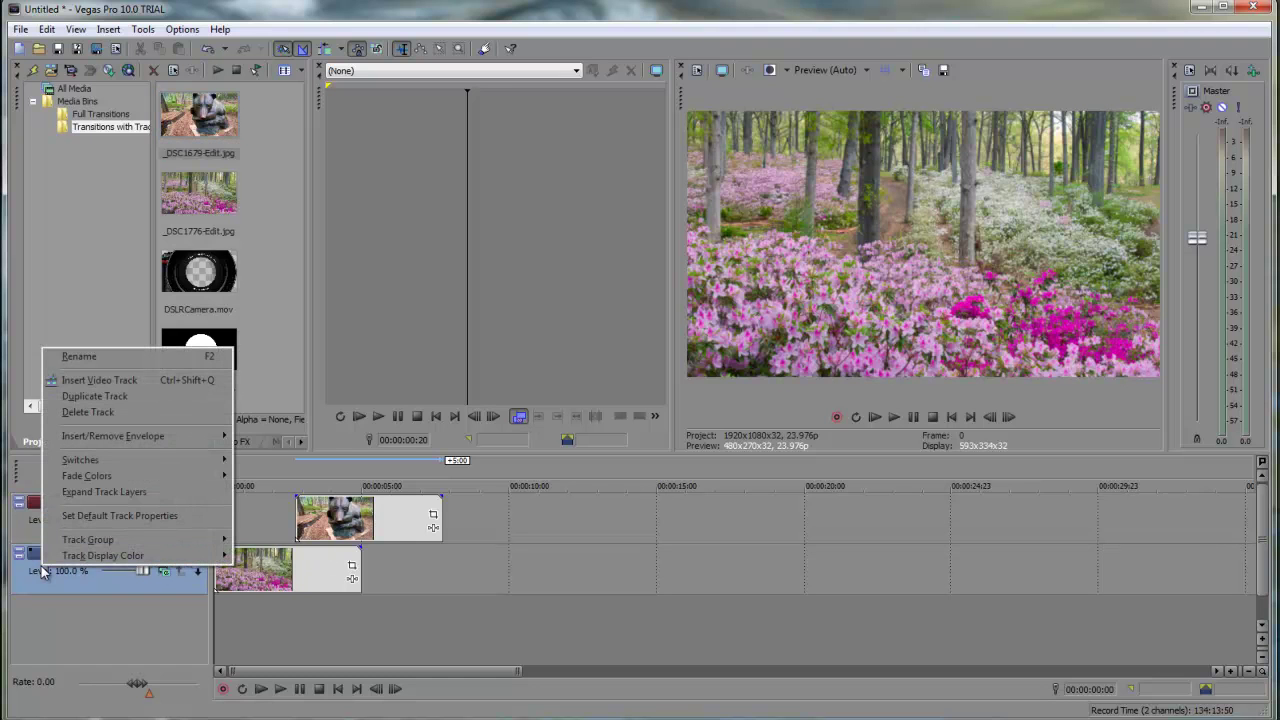
left_click(80, 384)
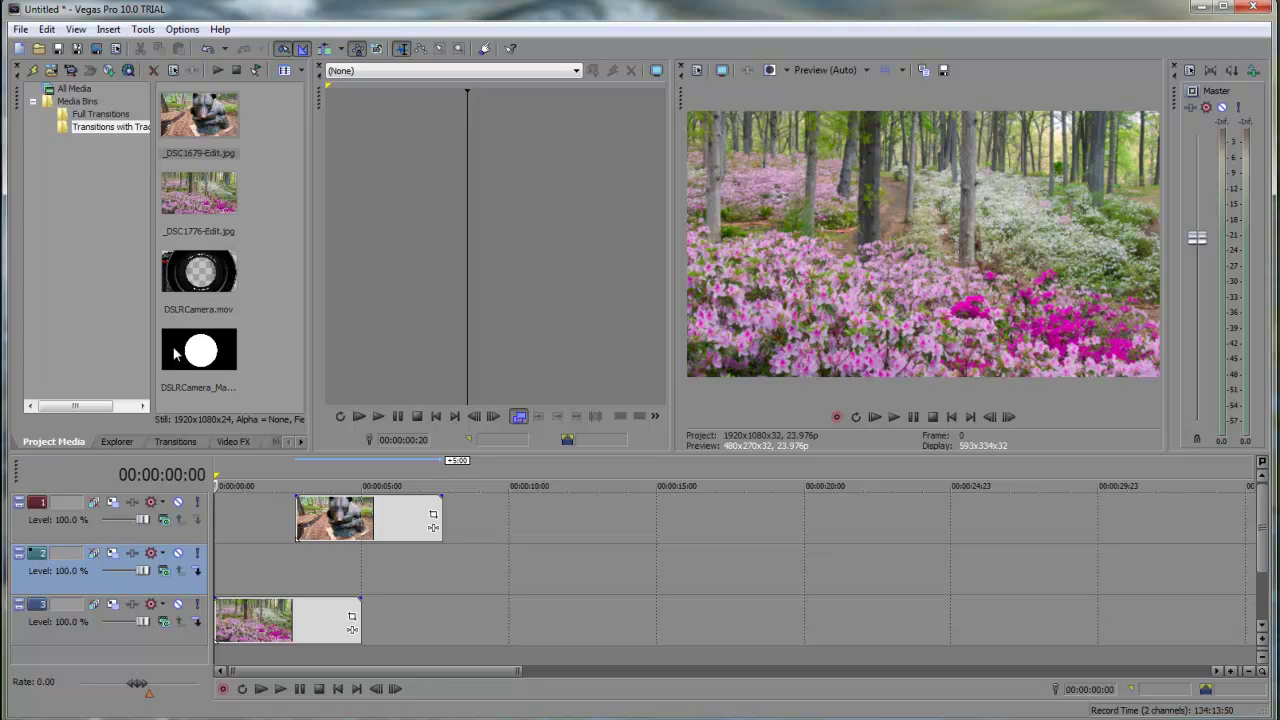
Step: Place DSLRCamera_Matte.mov on the middle track aligned with the bear photo's start, and apply the Mask Generator's Luminance Mask preset to it
left_click_drag(174, 352, 304, 565)
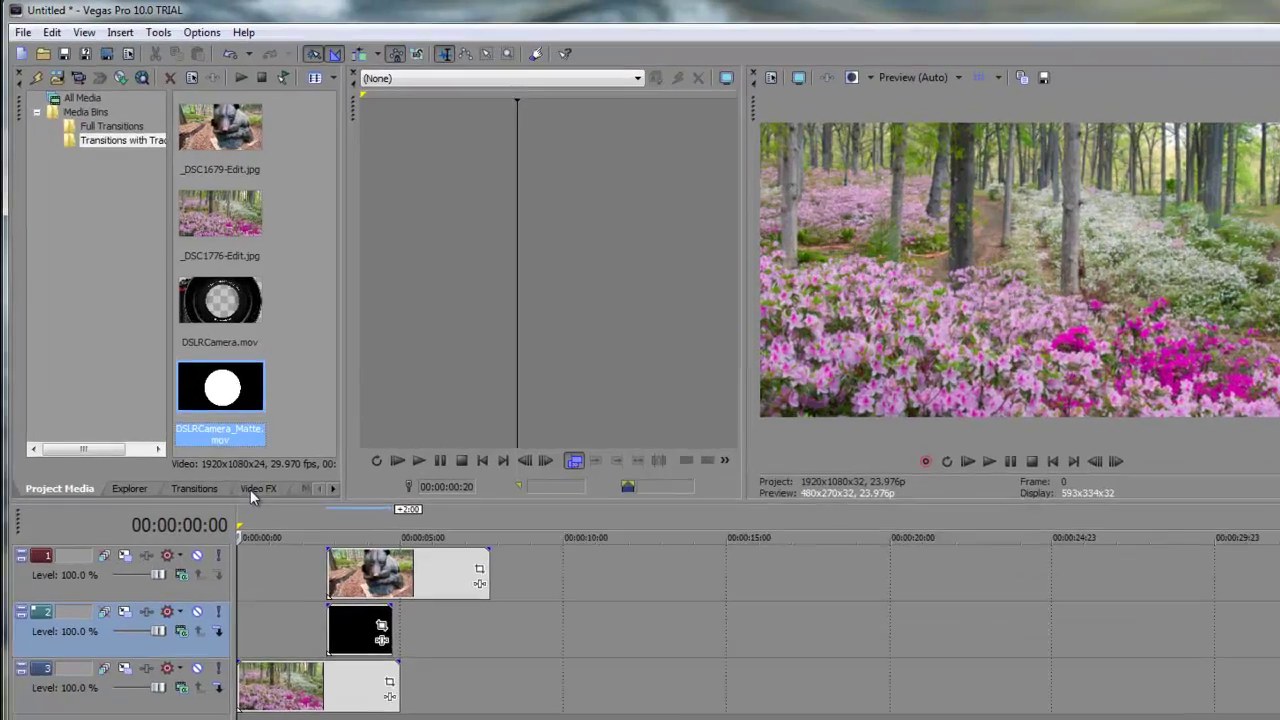
left_click(233, 442)
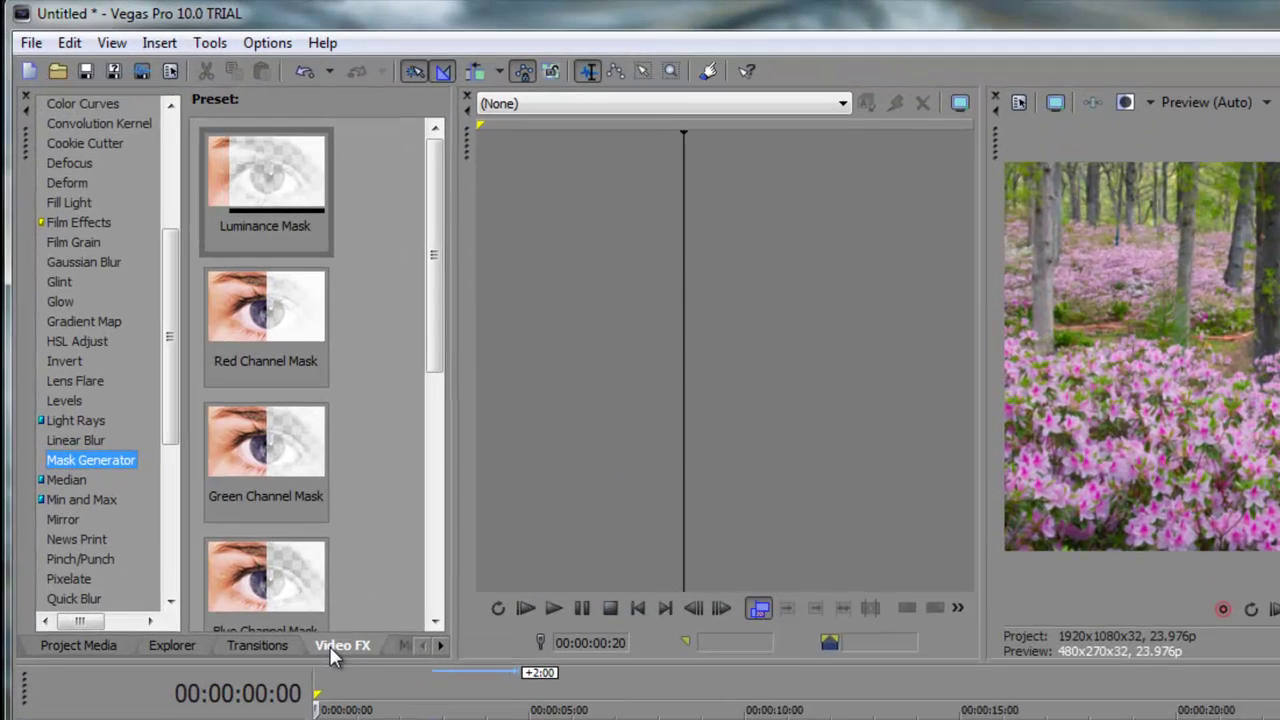
left_click_drag(68, 467, 457, 719)
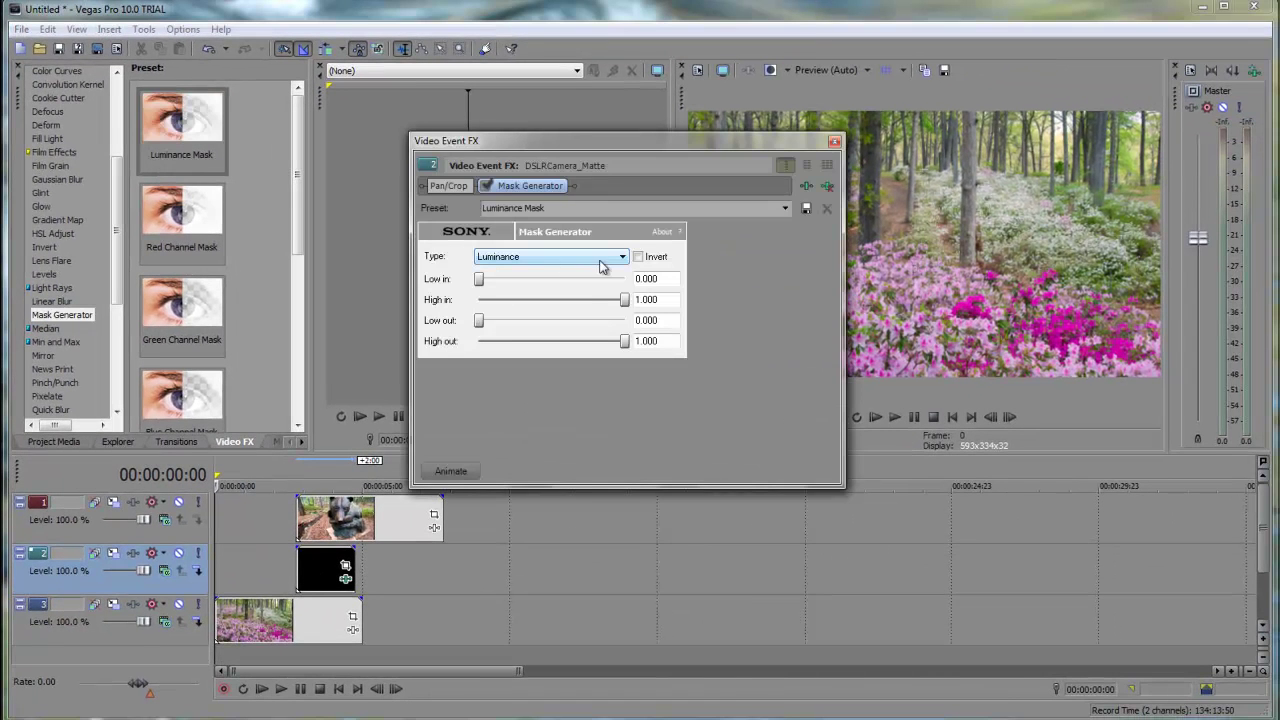
left_click(835, 143)
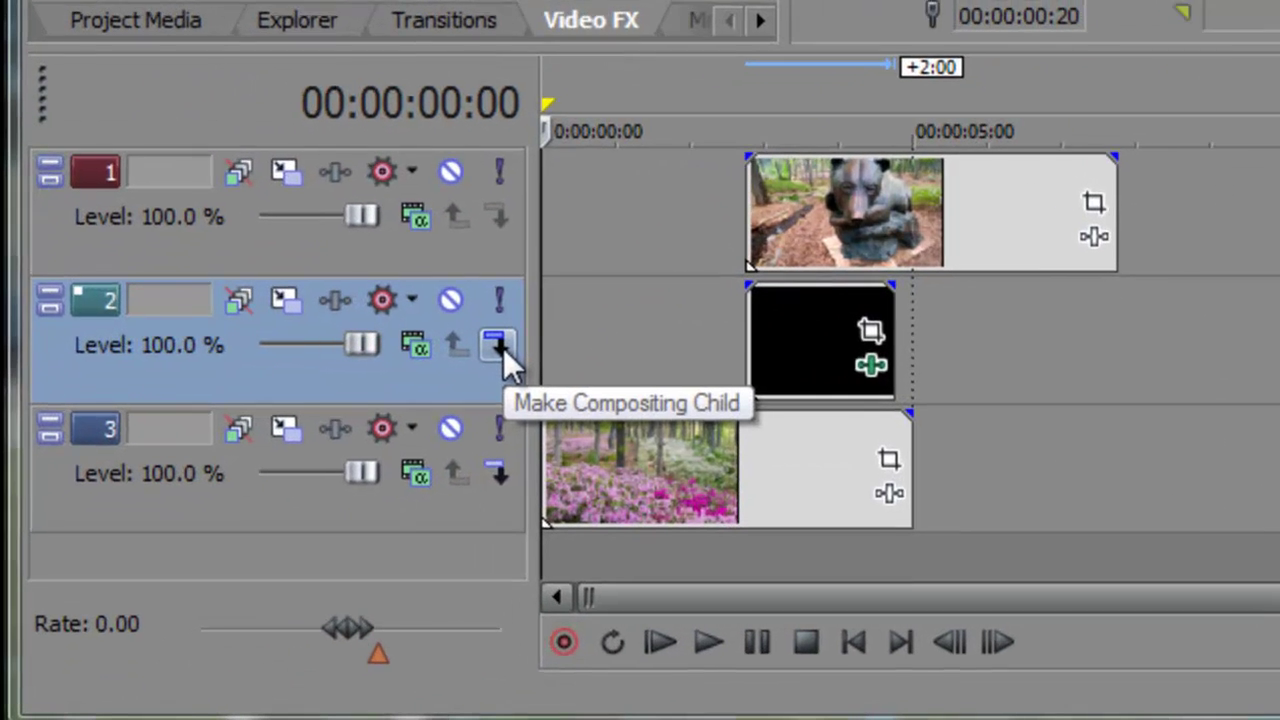
Step: Make the matte track a compositing child of the bear photo's track and set the parent's compositing mode to Multiply (Mask)
left_click(500, 343)
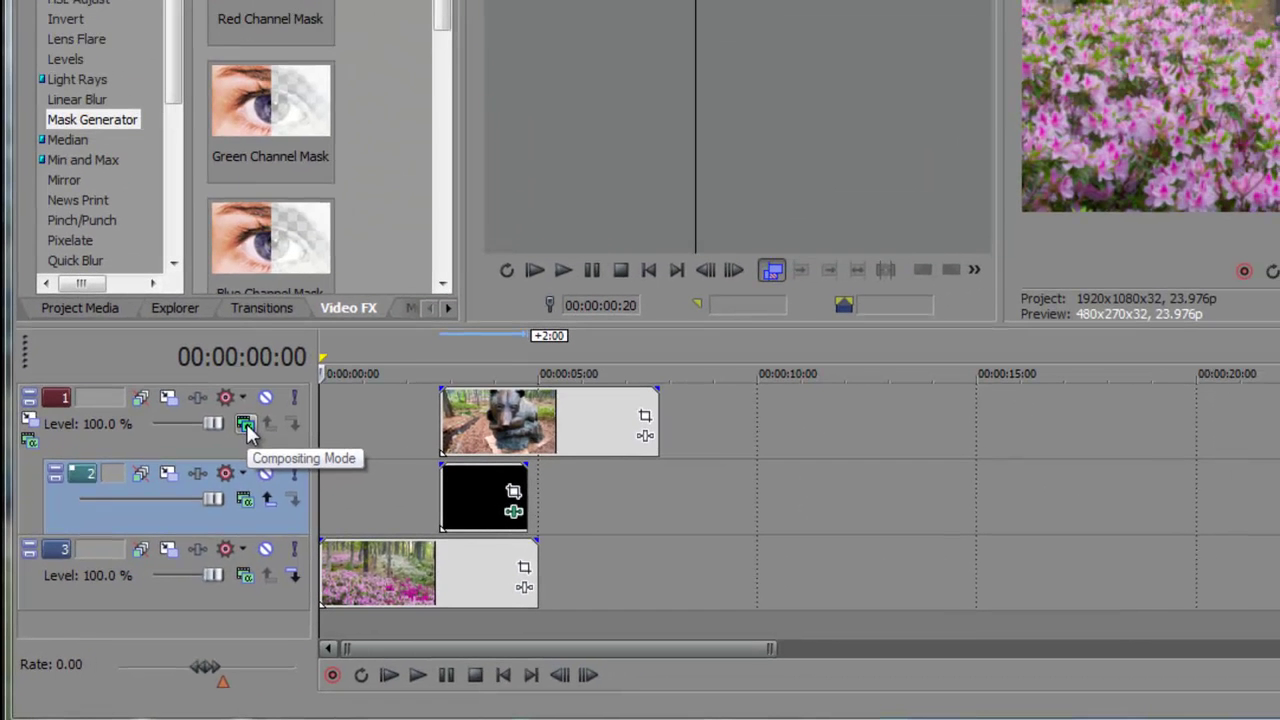
left_click(417, 213)
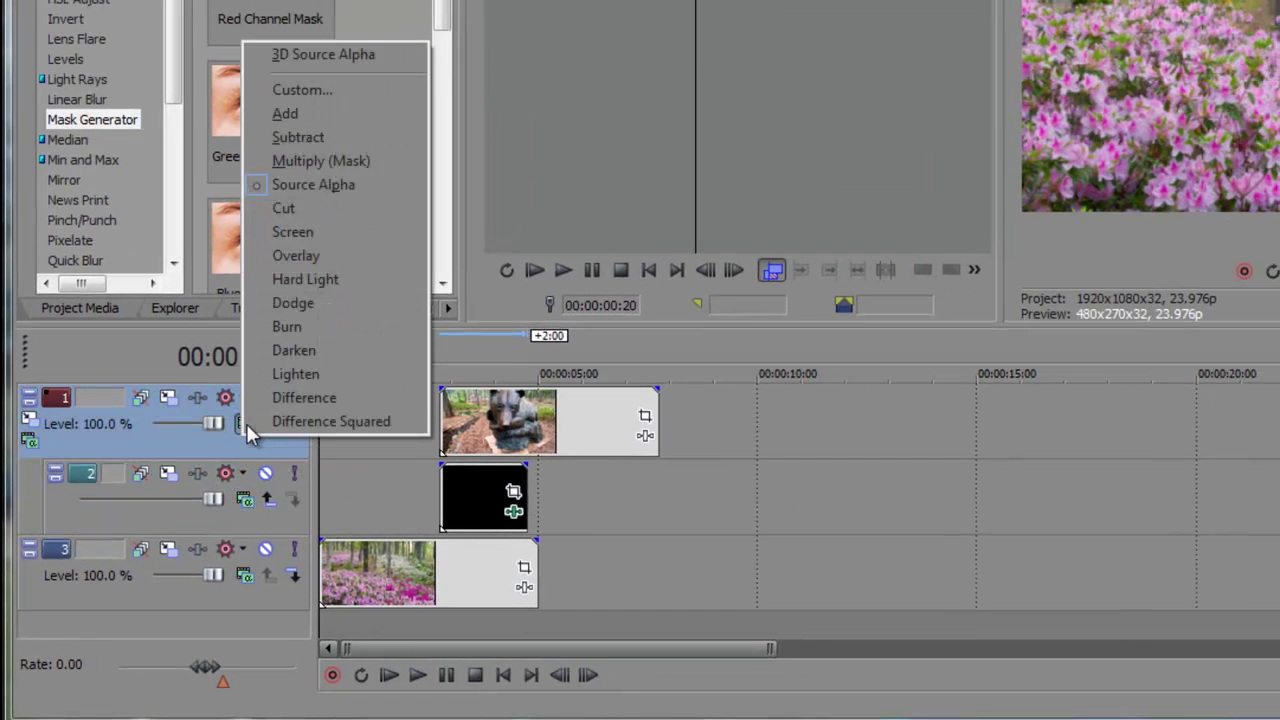
left_click(307, 160)
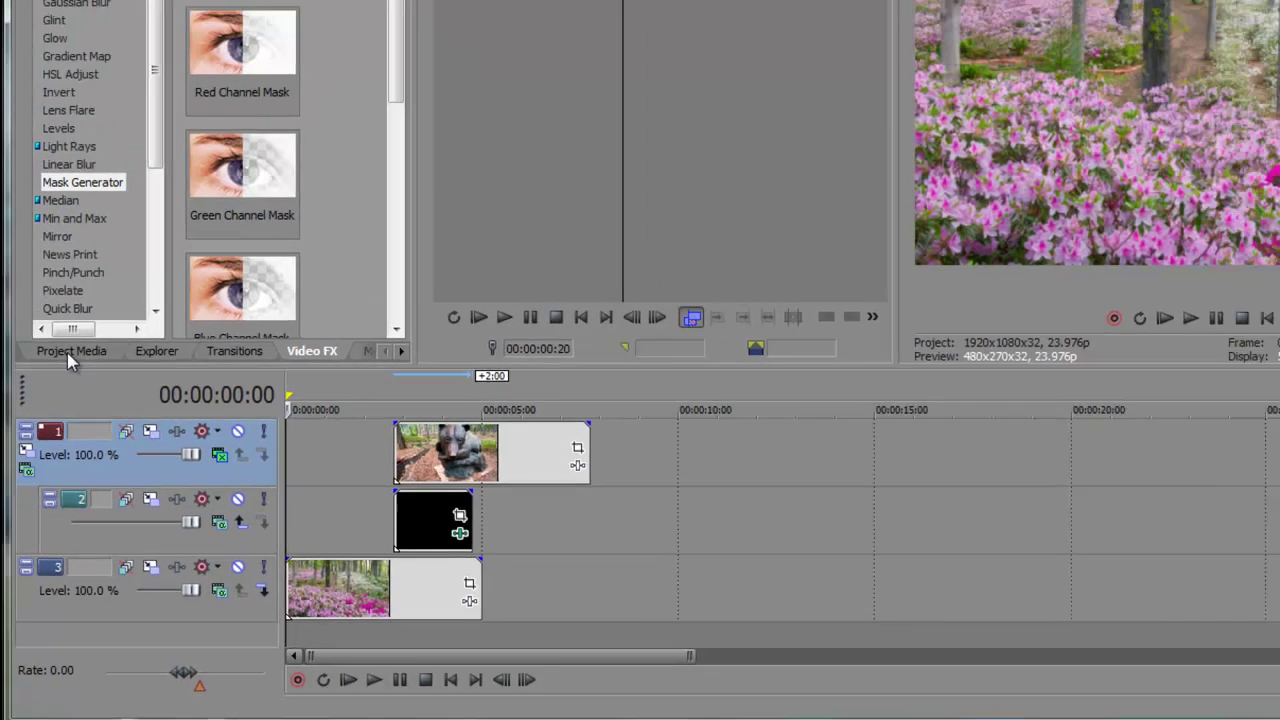
Step: Set the alpha channel of DSLRCamera.mov to Straight (unmatted) in its media properties
left_click(70, 354)
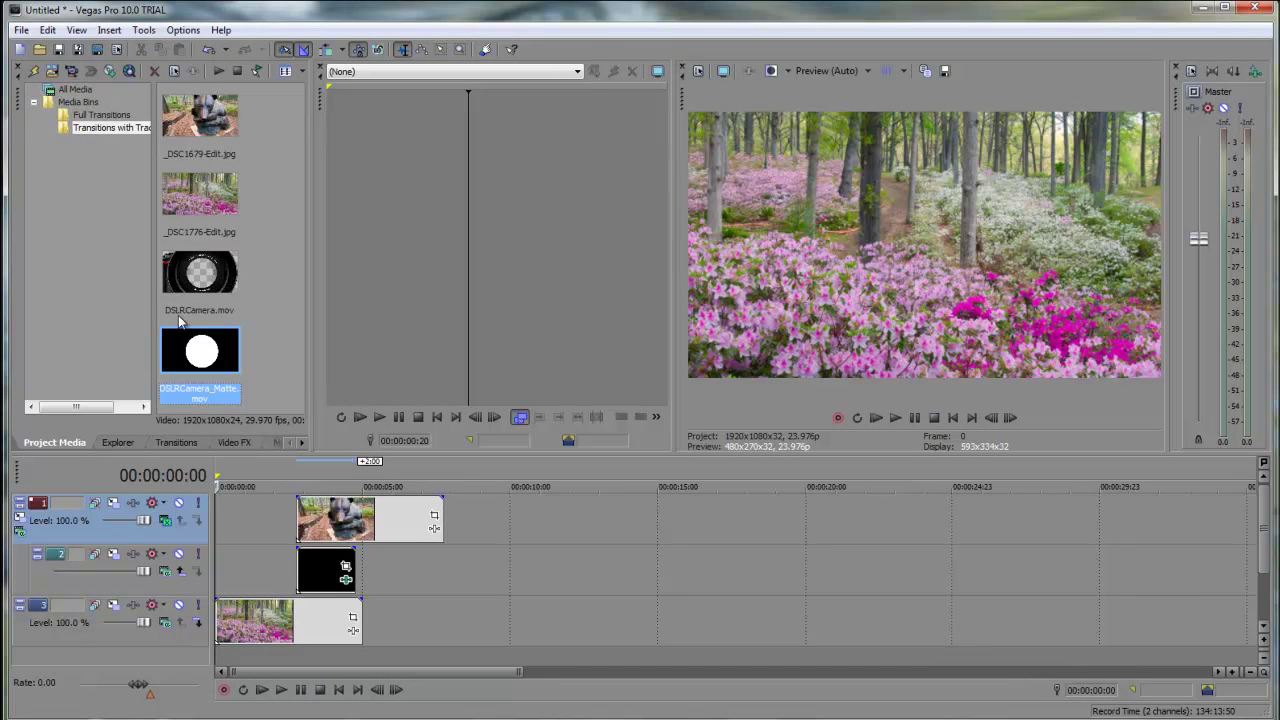
right_click(199, 280)
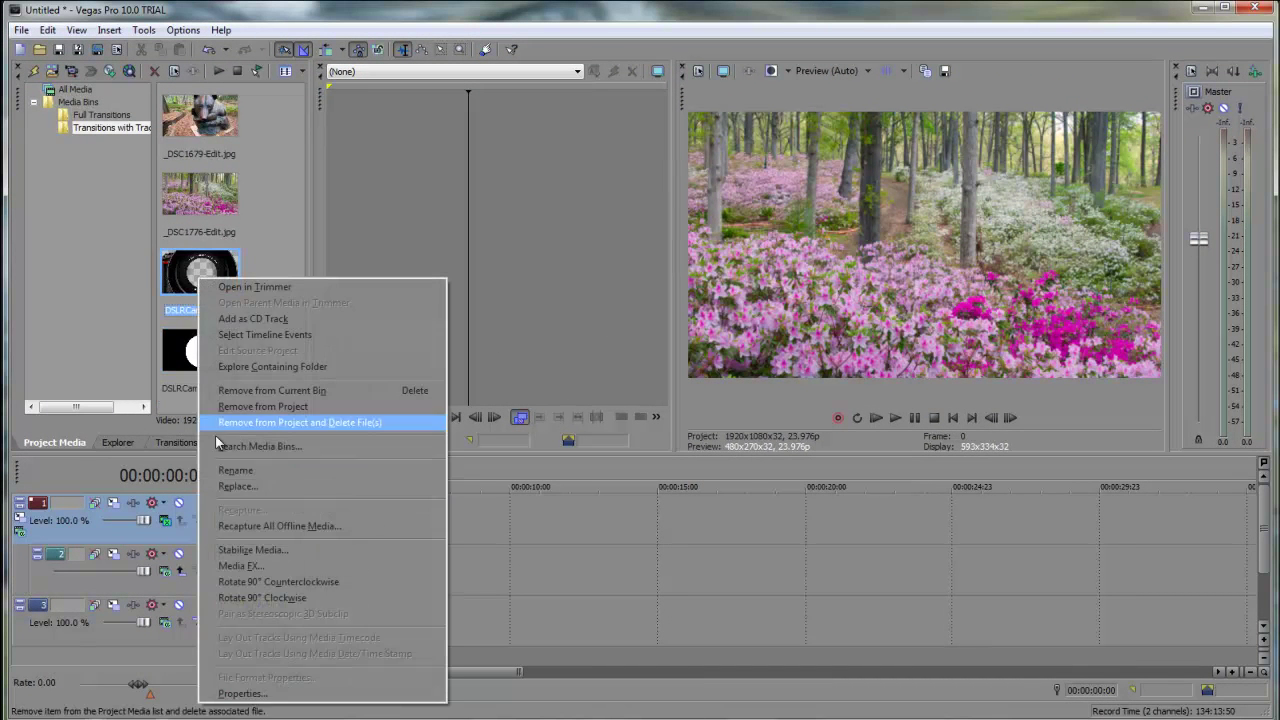
left_click(230, 693)
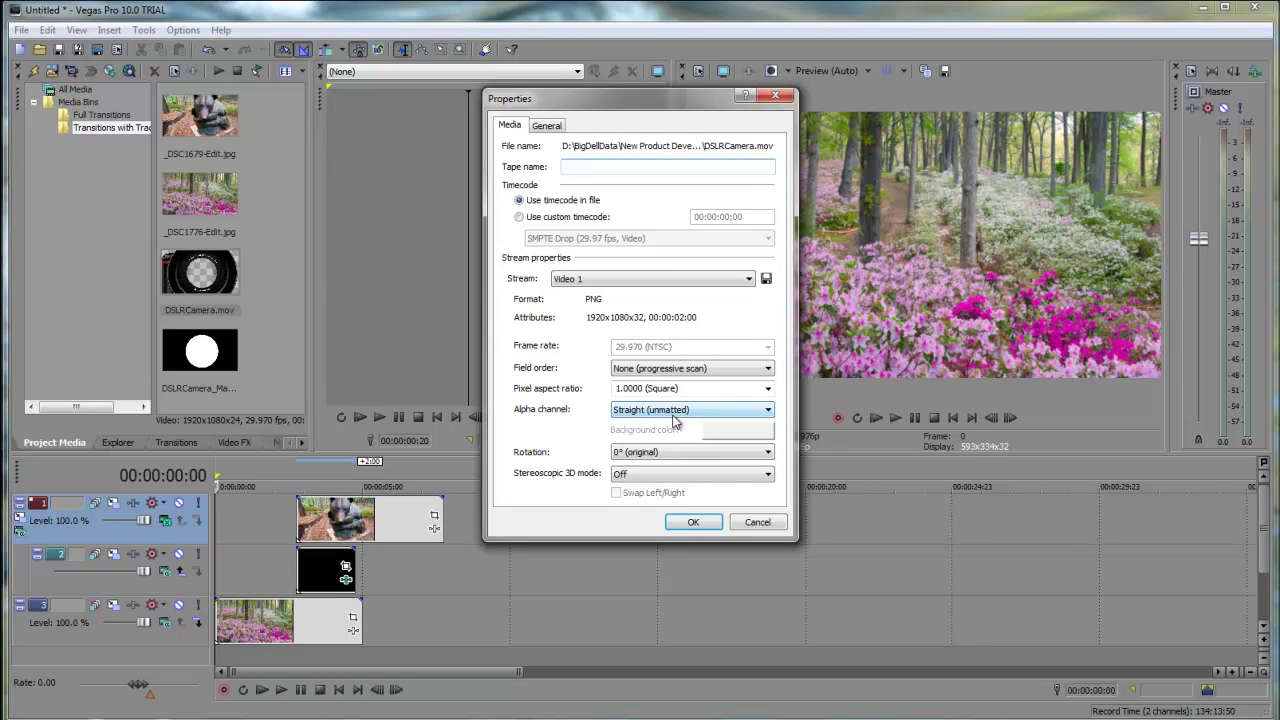
left_click(692, 418)
left_click(690, 444)
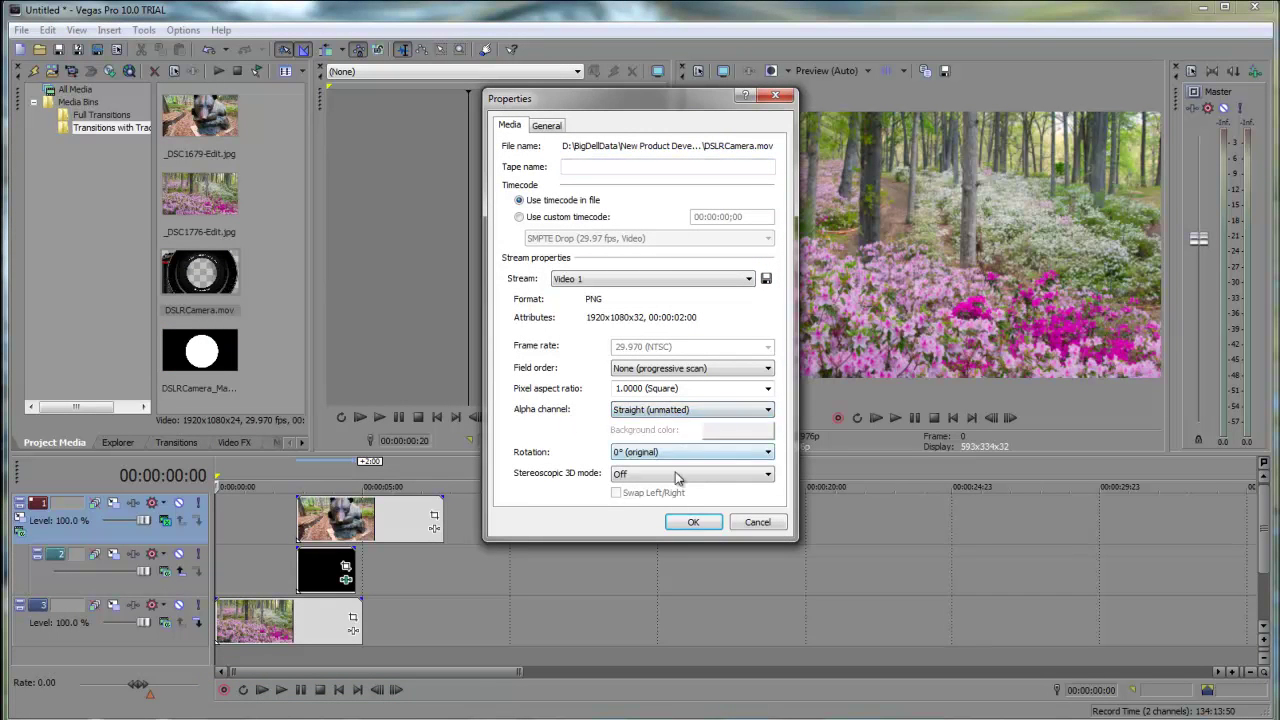
left_click(680, 522)
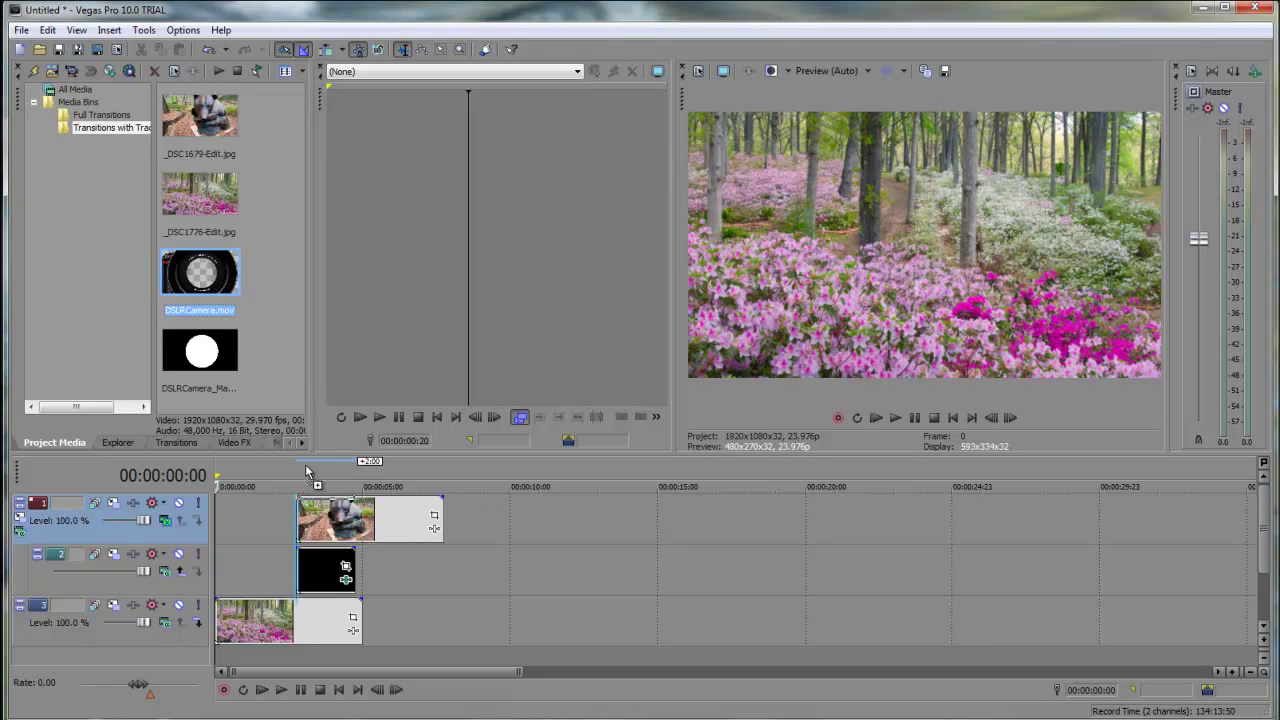
Step: Place DSLRCamera.mov on a new track above the others, aligned with the matte clip's start, and play back the transition
left_click_drag(302, 483, 303, 485)
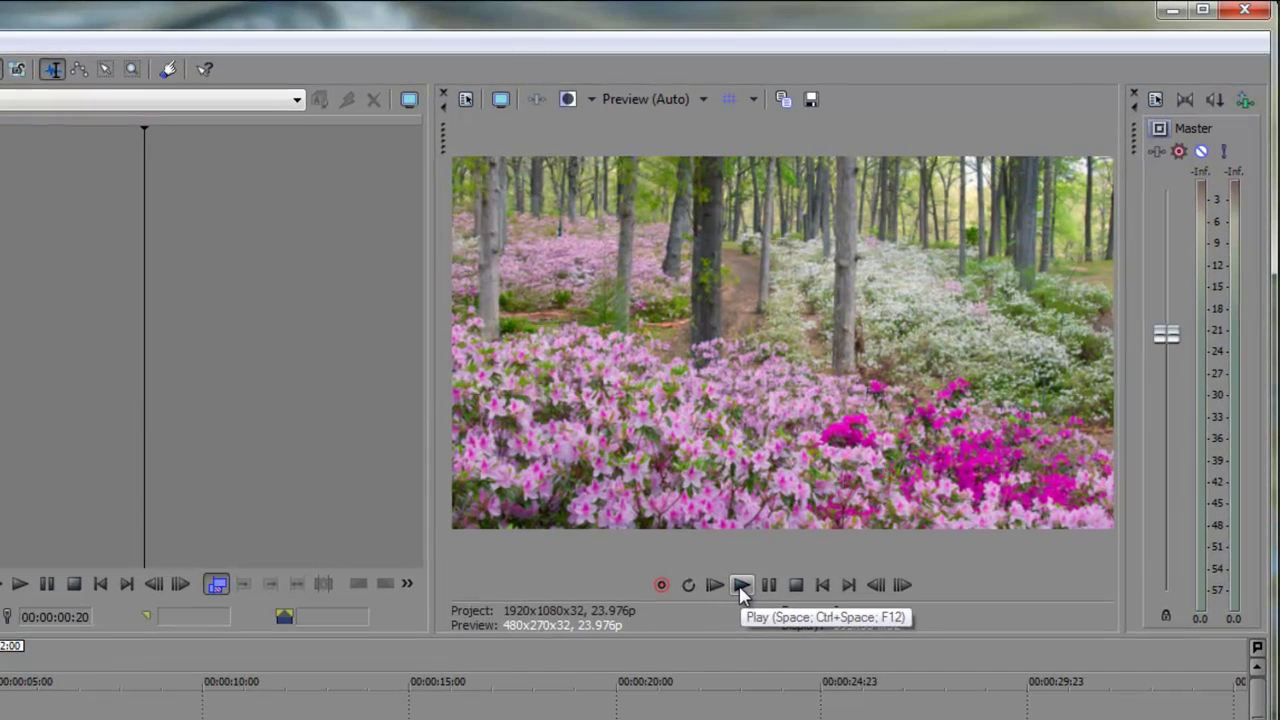
left_click(895, 418)
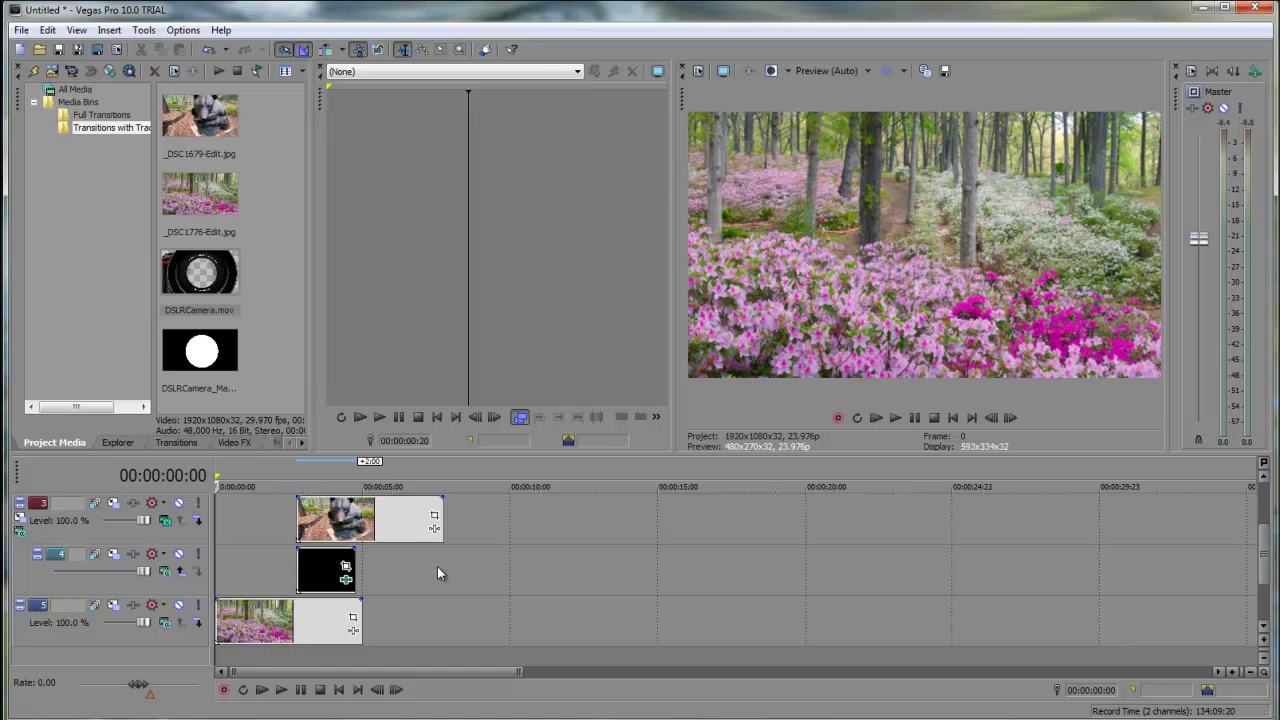
Step: Add a white Solid Color clip to the matte track directly after the matte clip, keeping its default settings
left_click(301, 443)
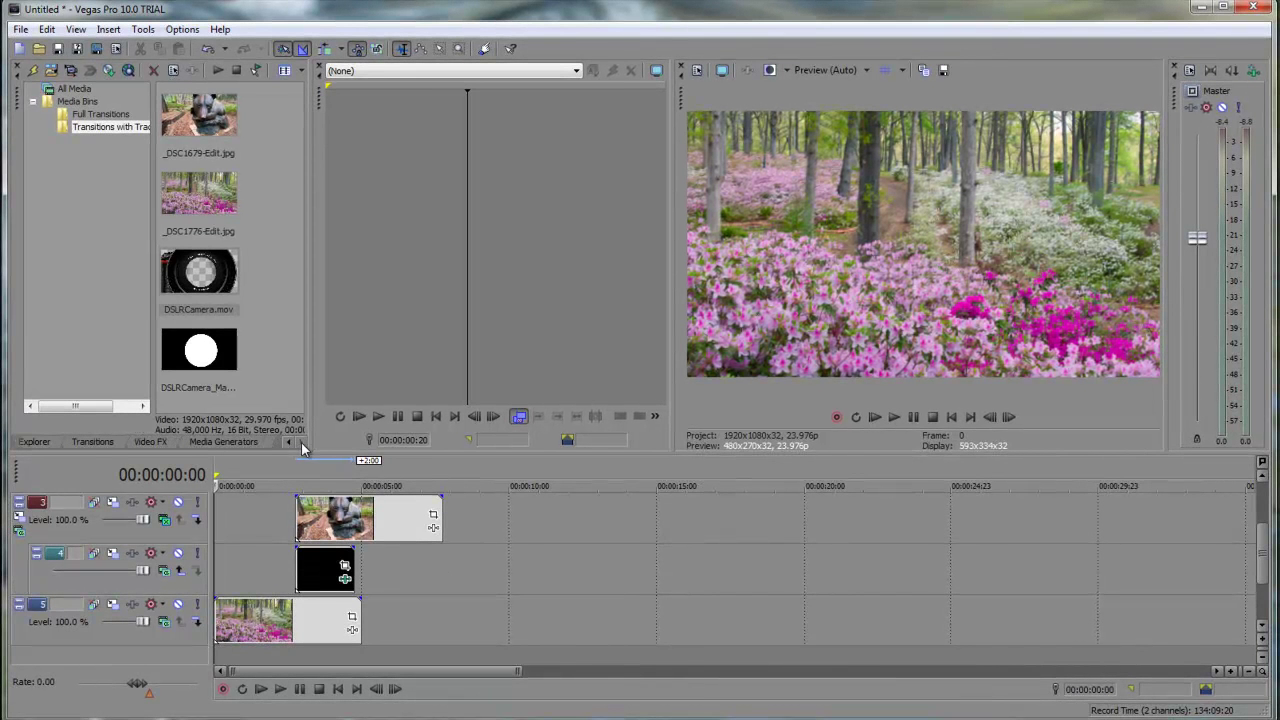
left_click(245, 444)
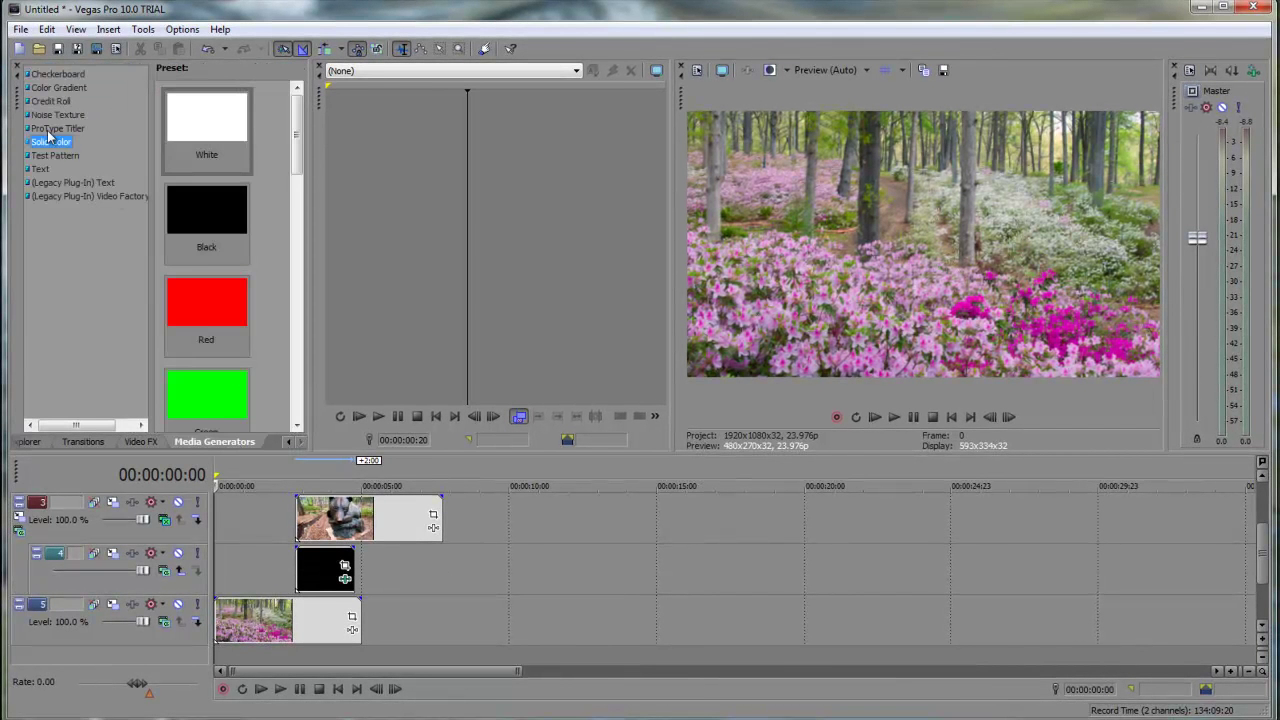
left_click(200, 110)
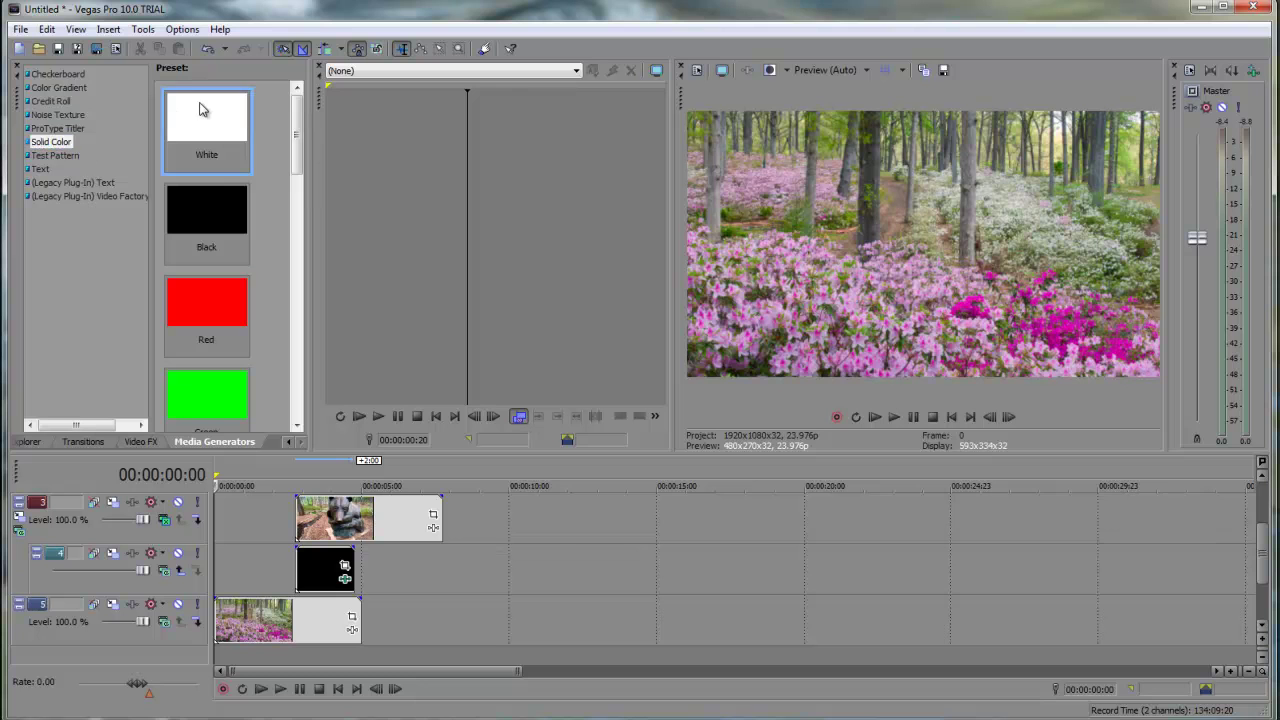
left_click_drag(200, 115, 362, 564)
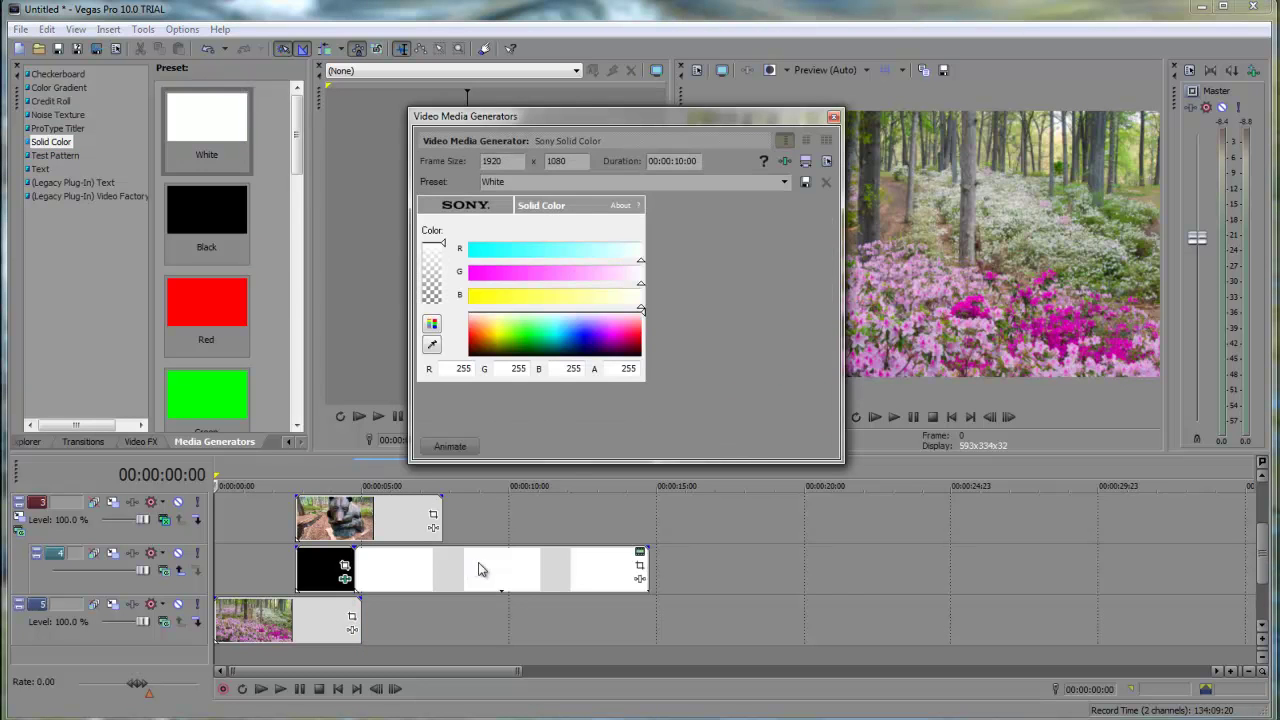
left_click(834, 119)
Step: Trim the white solid clip to end with the bear photo, and play back the finished transition
left_click_drag(648, 572, 442, 580)
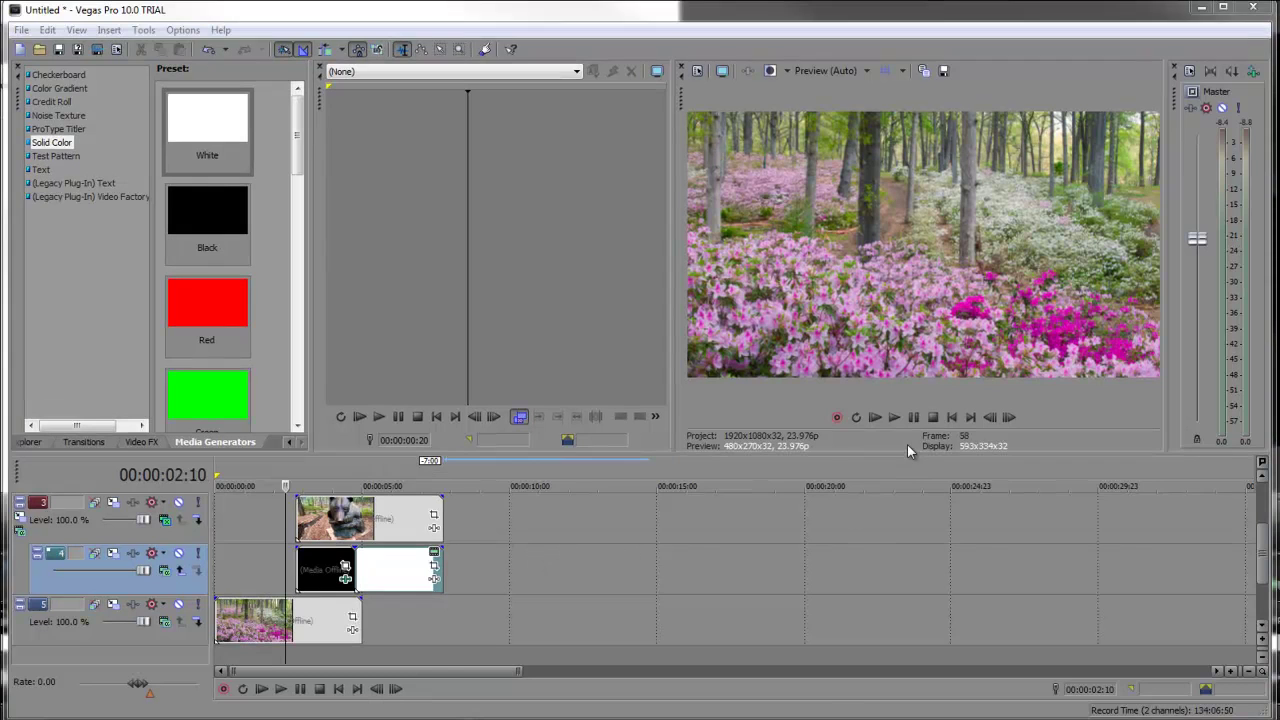
left_click(891, 417)
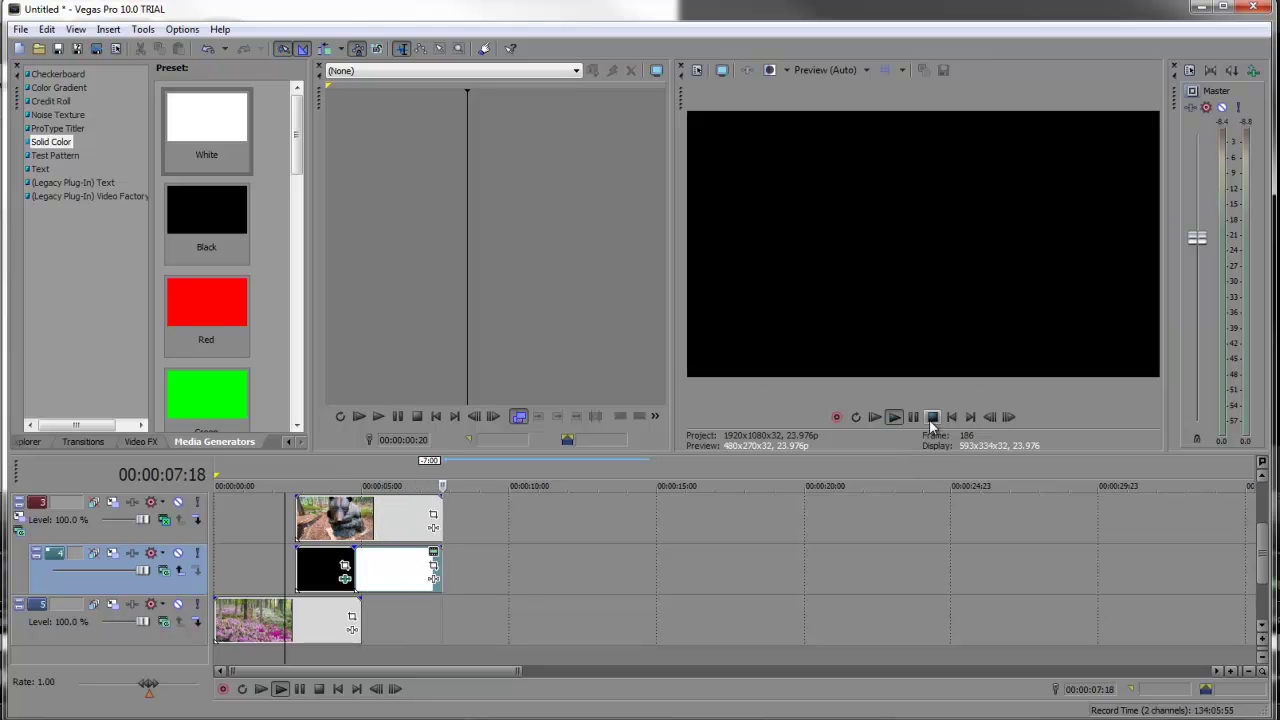
left_click(932, 417)
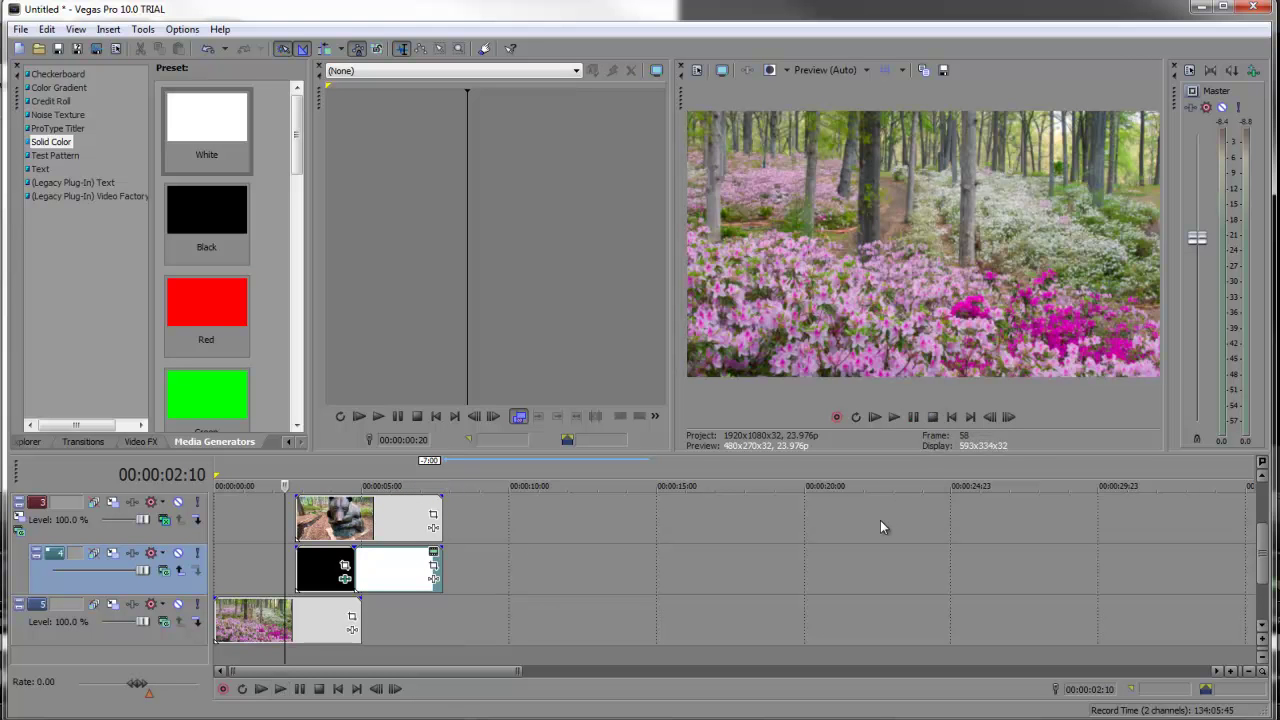